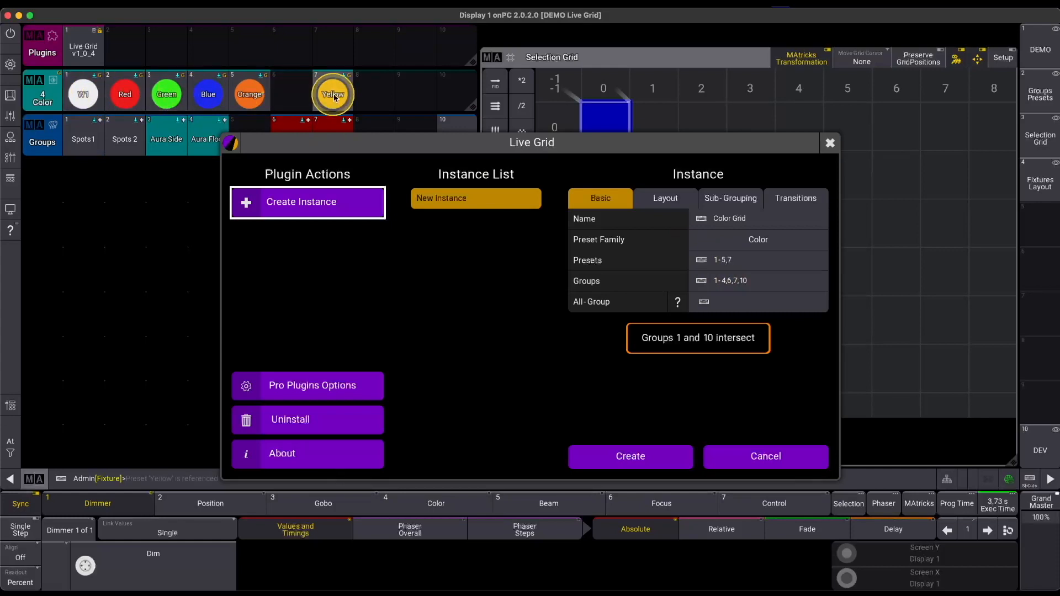
Select the All Group fixtures for inspection in the Selection Grid, and delete the Selection Grid window
drag(350, 142, 338, 176)
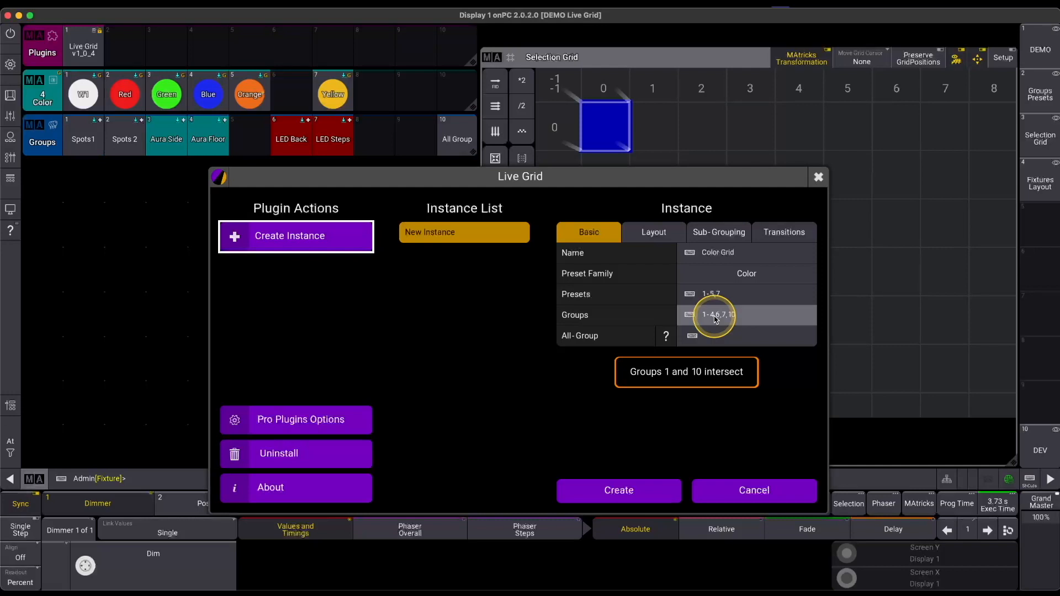
click(458, 141)
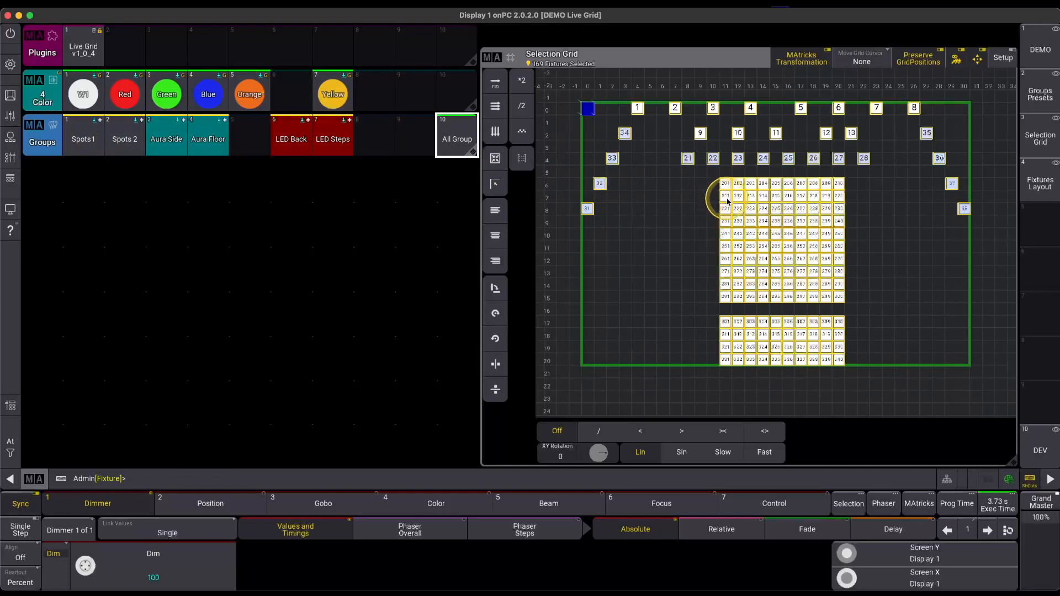
click(491, 58)
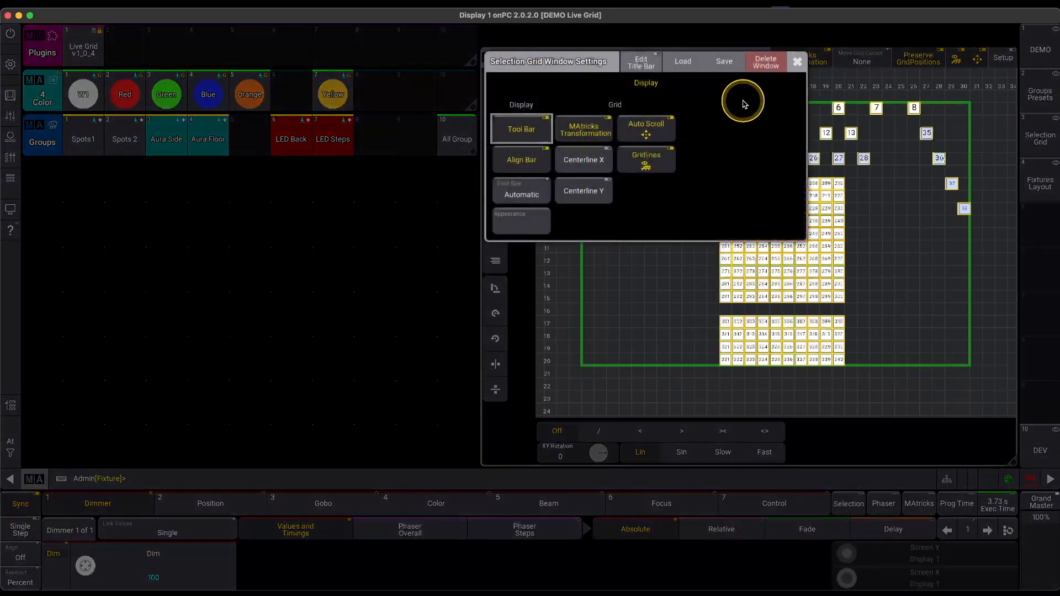
click(762, 65)
Create a Color Grid instance in the Live Grid plugin with groups 1-4,6,7 and All-Group 10
click(83, 48)
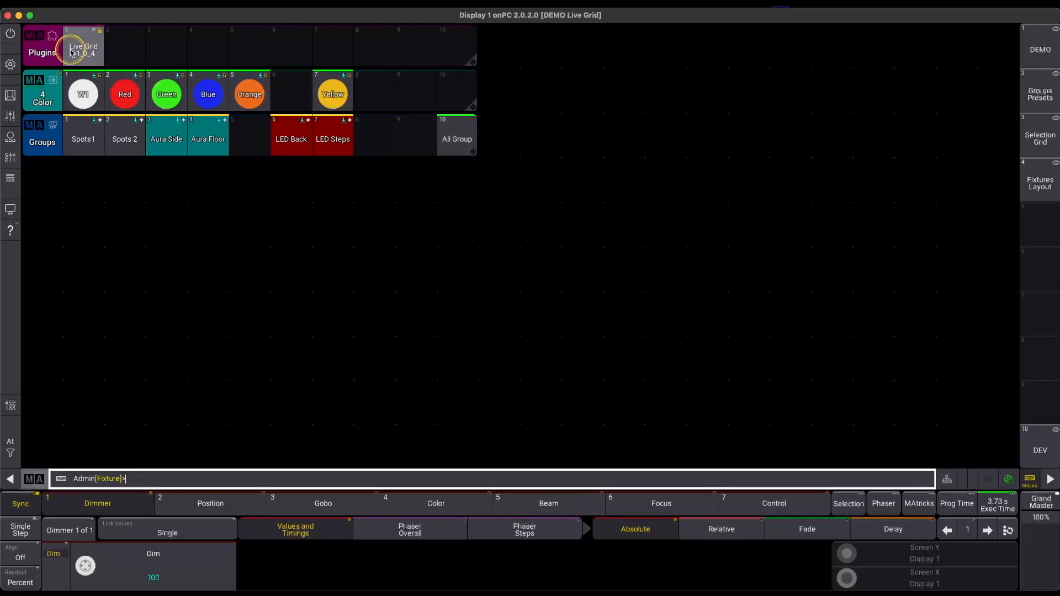
click(343, 207)
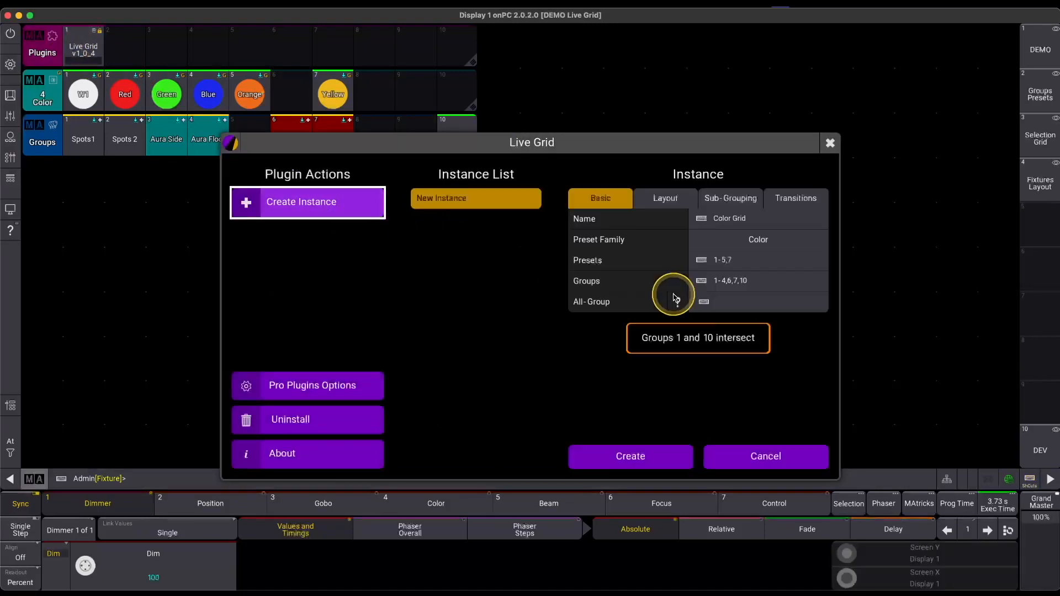
click(766, 287)
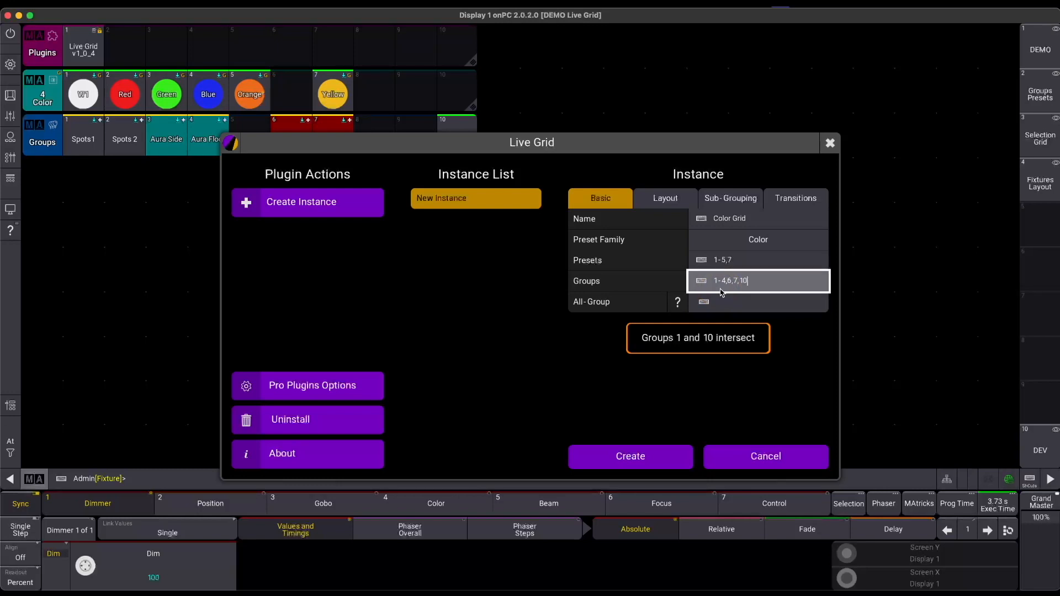
key(BackSpace)
key(BackSpace)
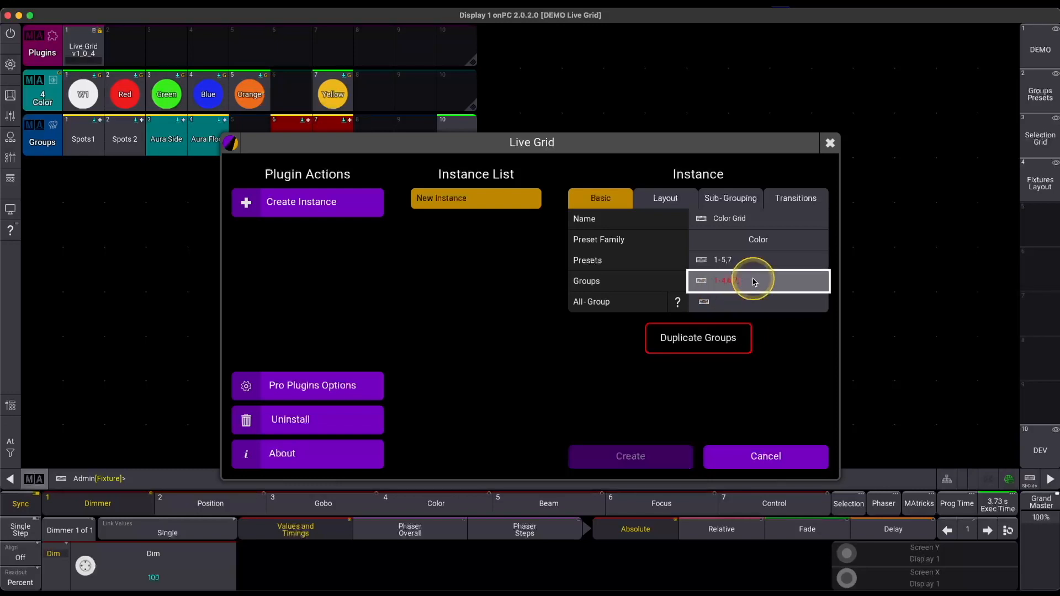
click(725, 304)
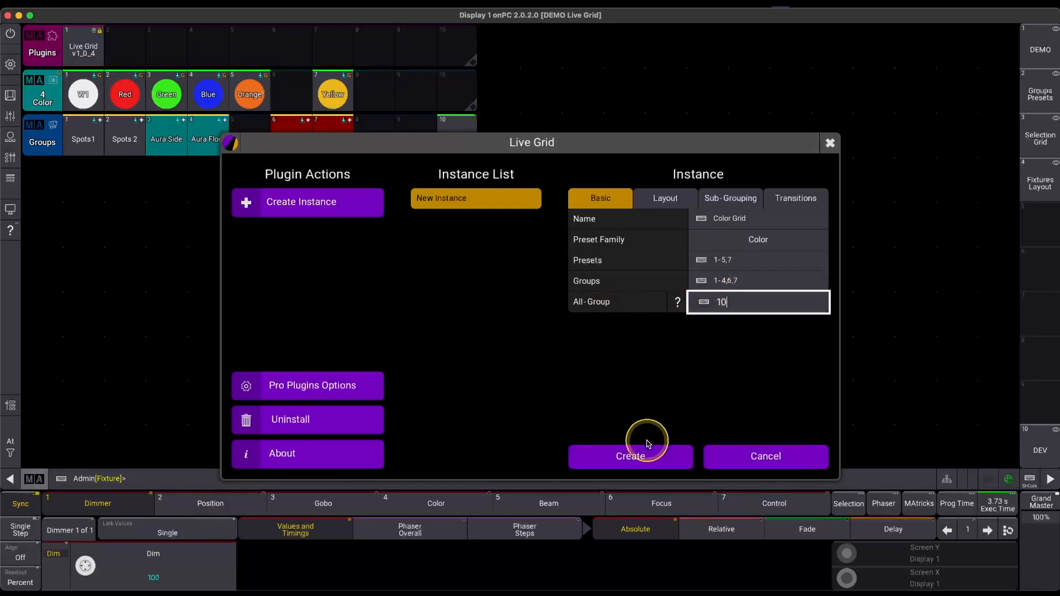
click(631, 458)
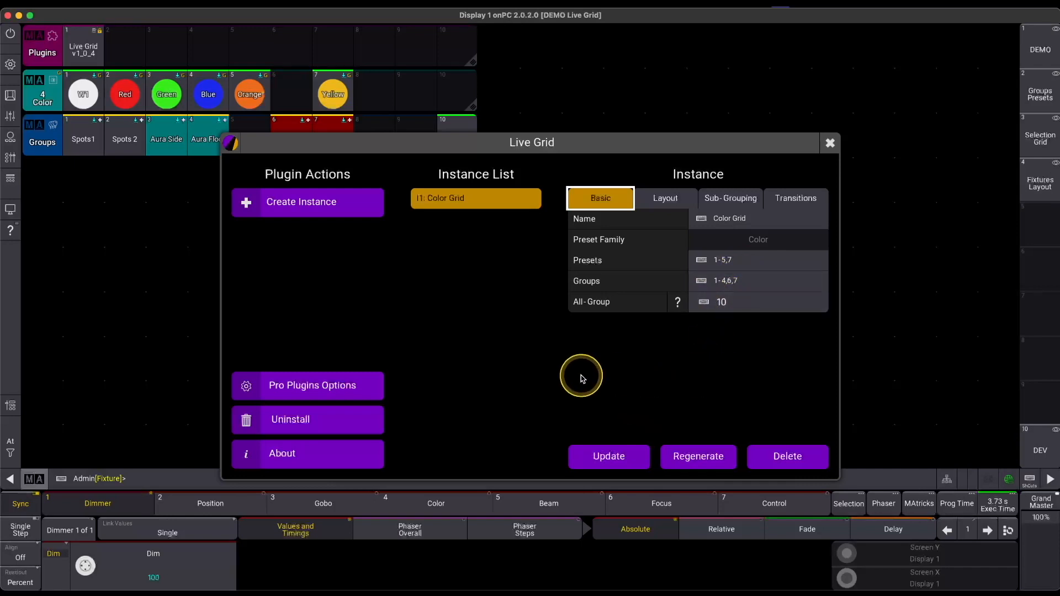
Add a Layout Viewer to the DEMO view showing layout 9901 '[LG I1] Color Grid', and acknowledge the widget initialization notice
click(1041, 54)
click(35, 124)
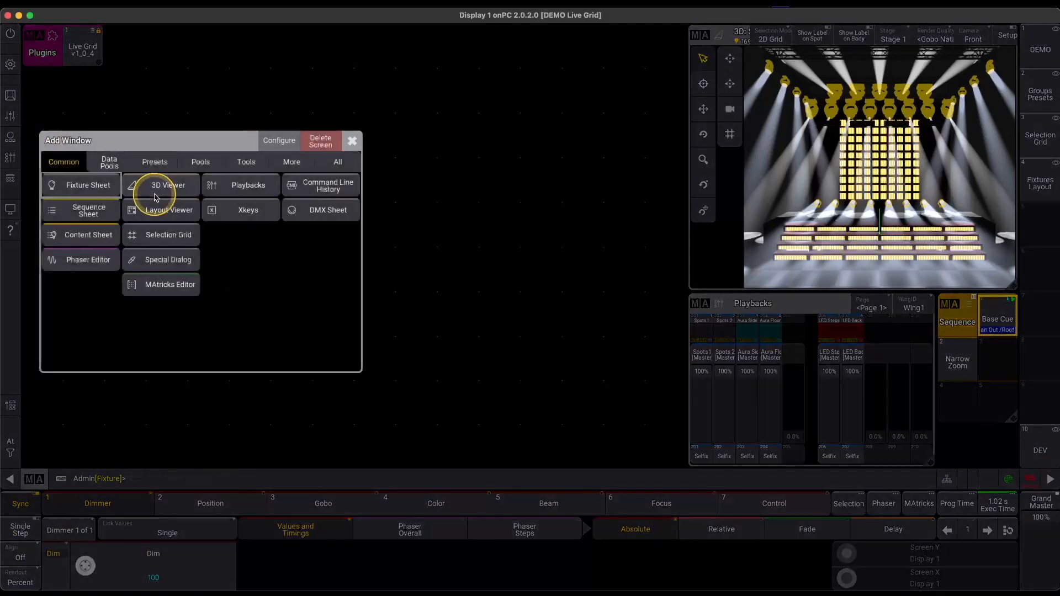
click(162, 211)
click(635, 123)
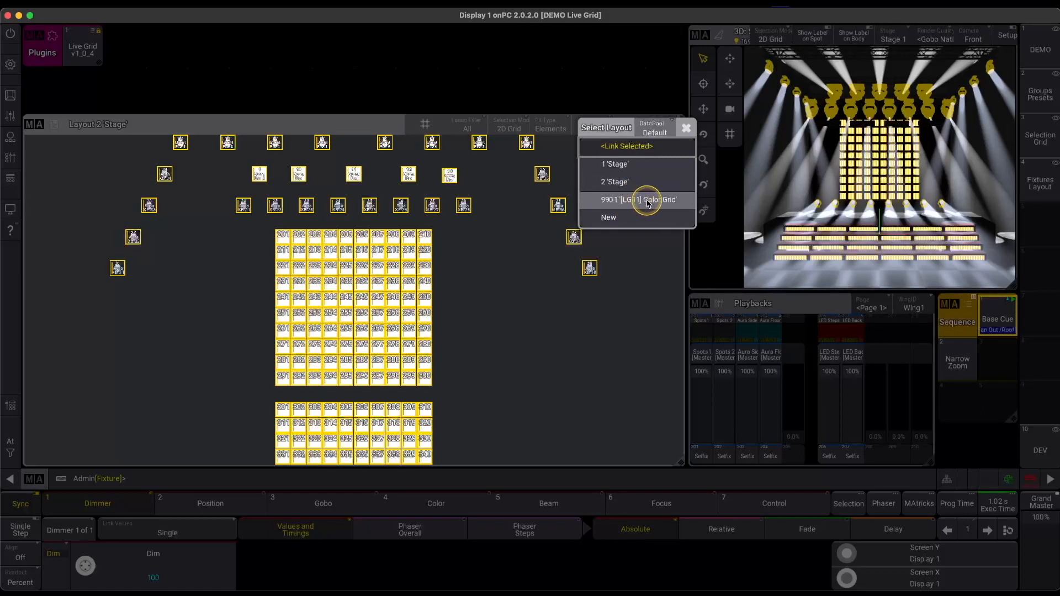
click(648, 204)
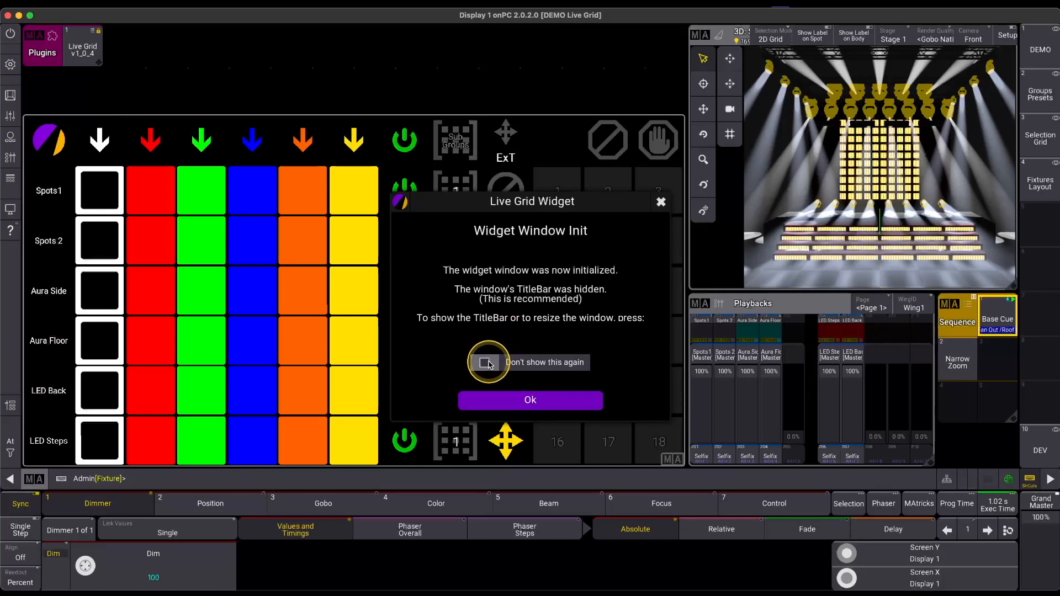
click(530, 401)
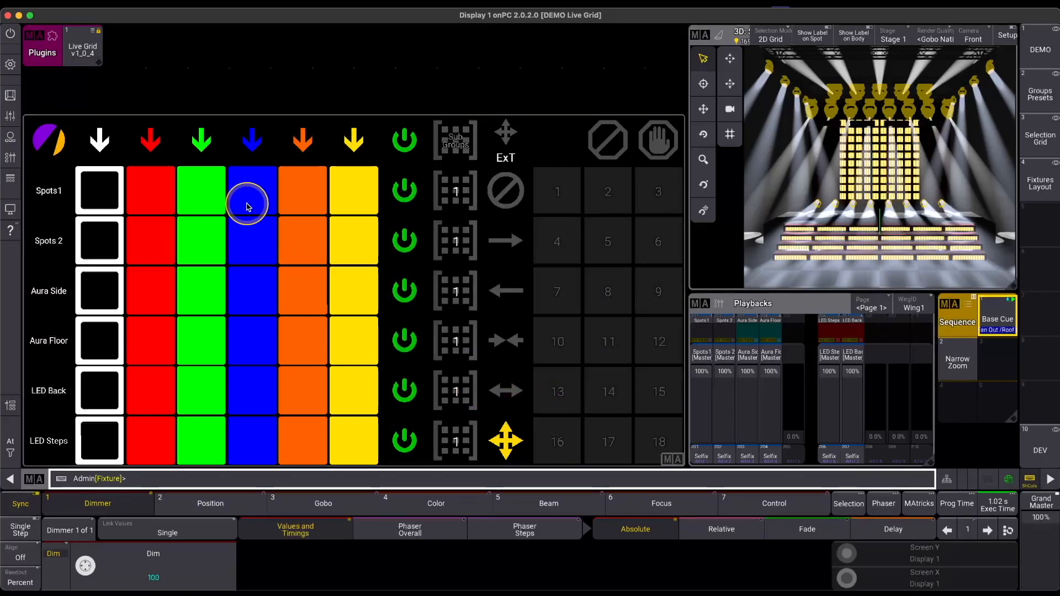
Show the Color Grid layout window's title bar and try its resize handle
click(118, 138)
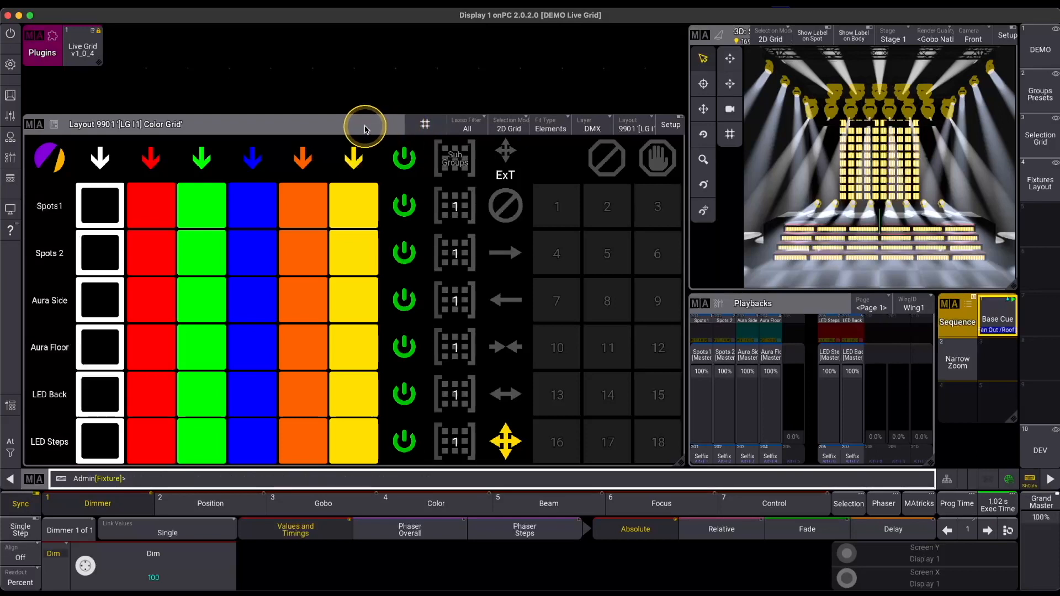
click(681, 461)
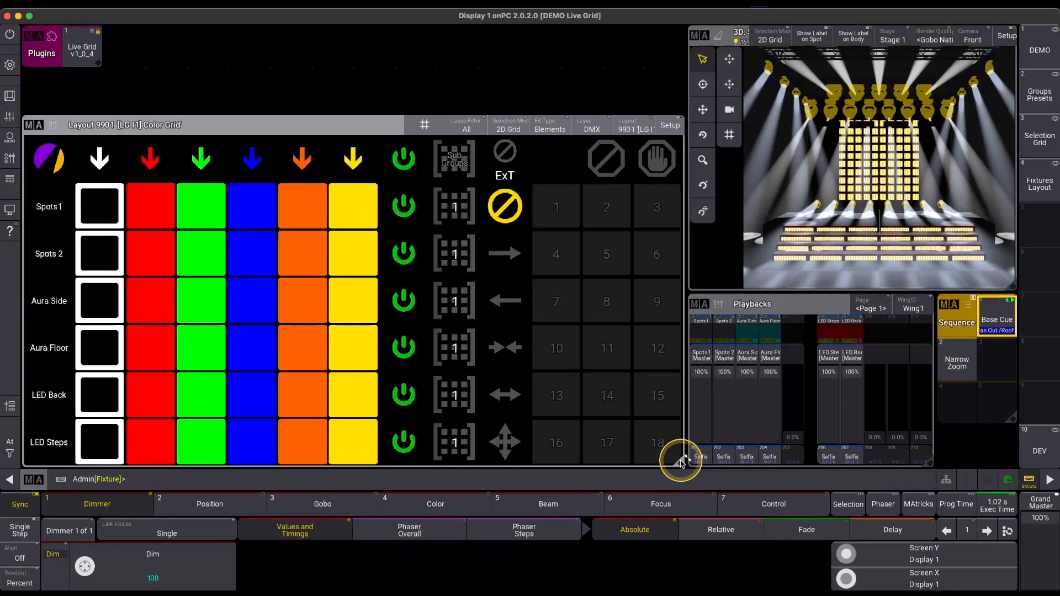
mouse_move(666, 458)
mouse_down()
mouse_move(631, 422)
mouse_move(678, 460)
mouse_up()
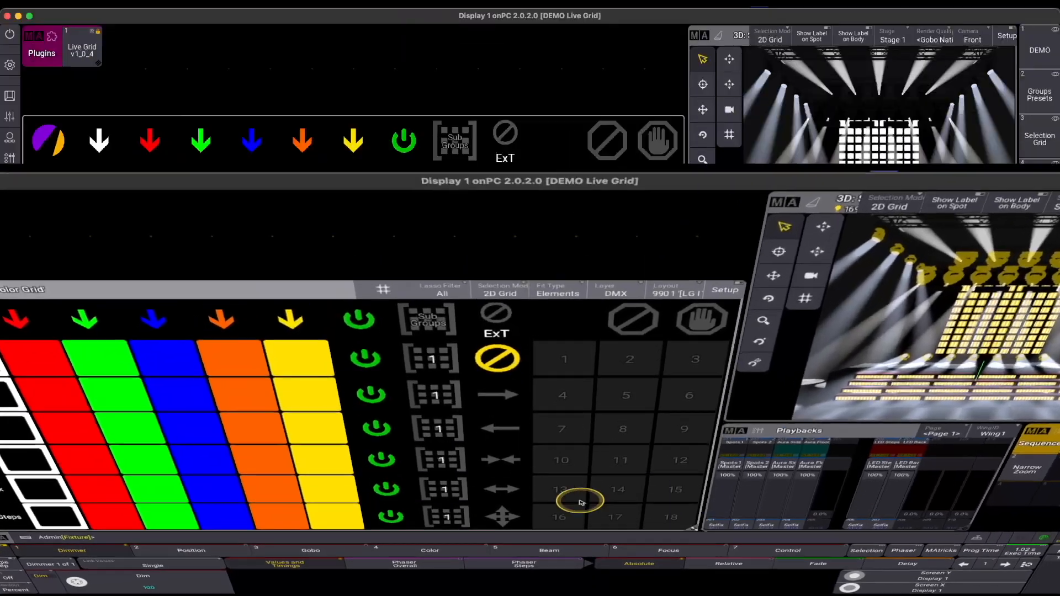
Apply blue to all groups at once, and set each group back to white individually from Spots1 to LED Steps
click(252, 244)
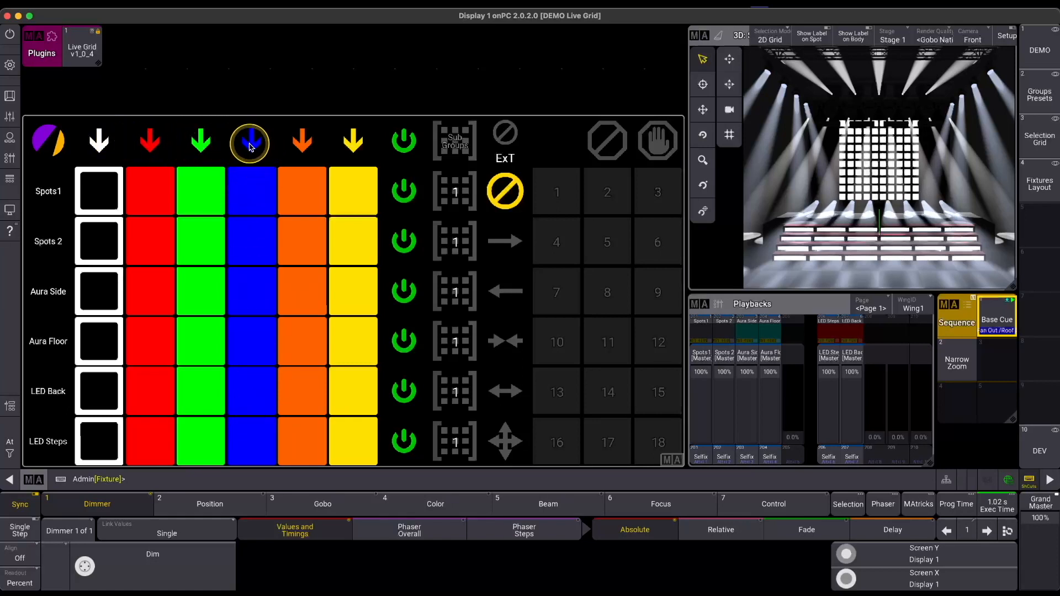
click(251, 144)
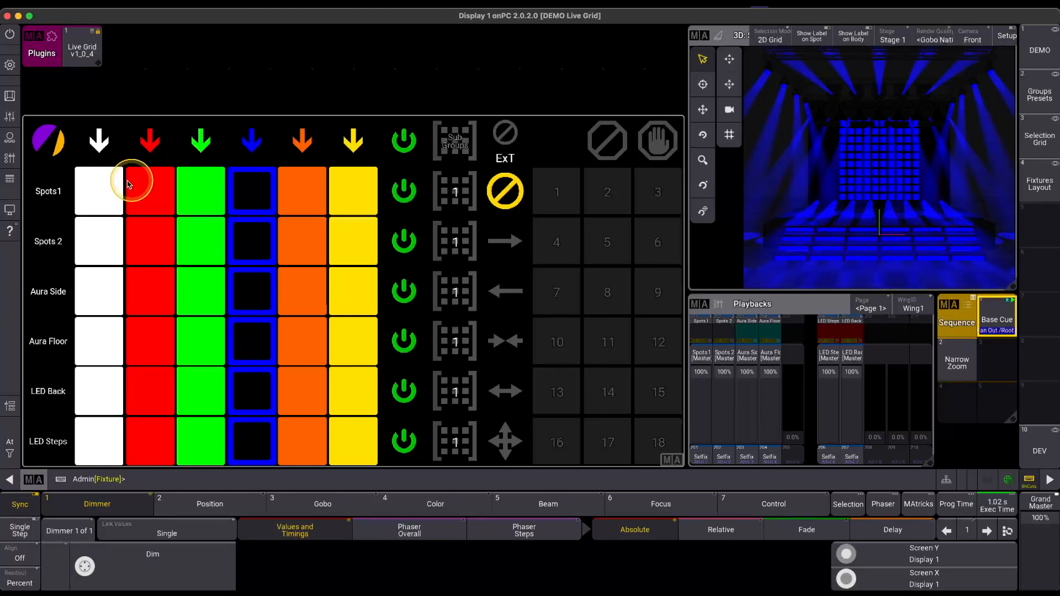
click(97, 193)
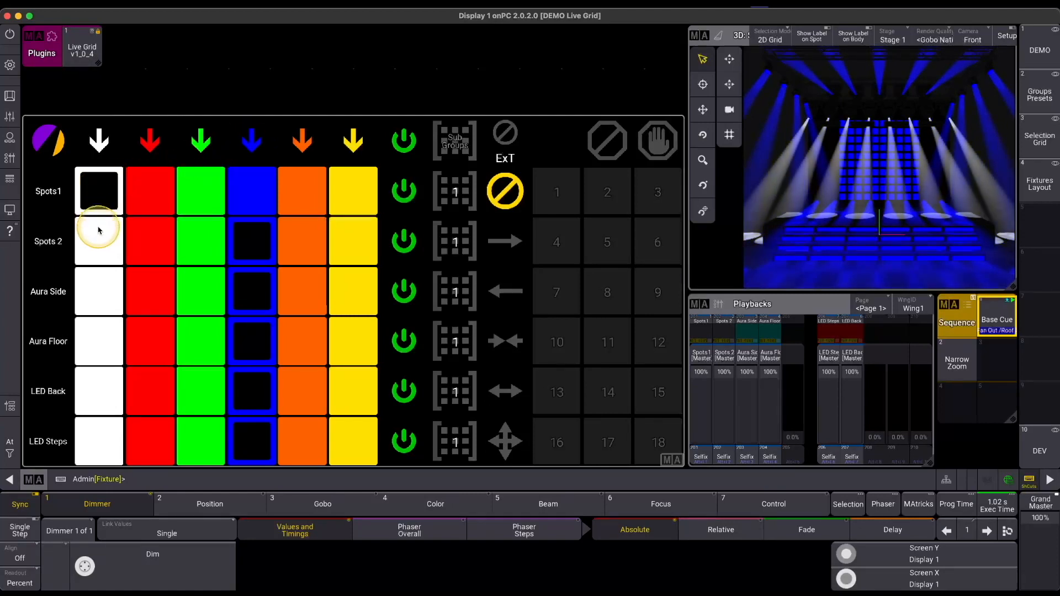
click(98, 246)
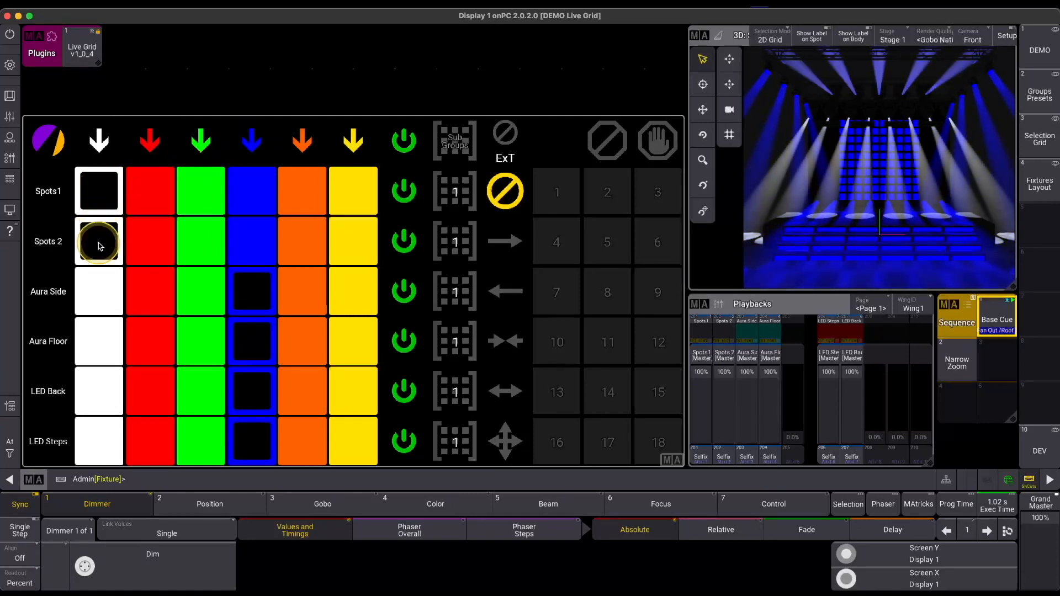
click(101, 299)
click(99, 339)
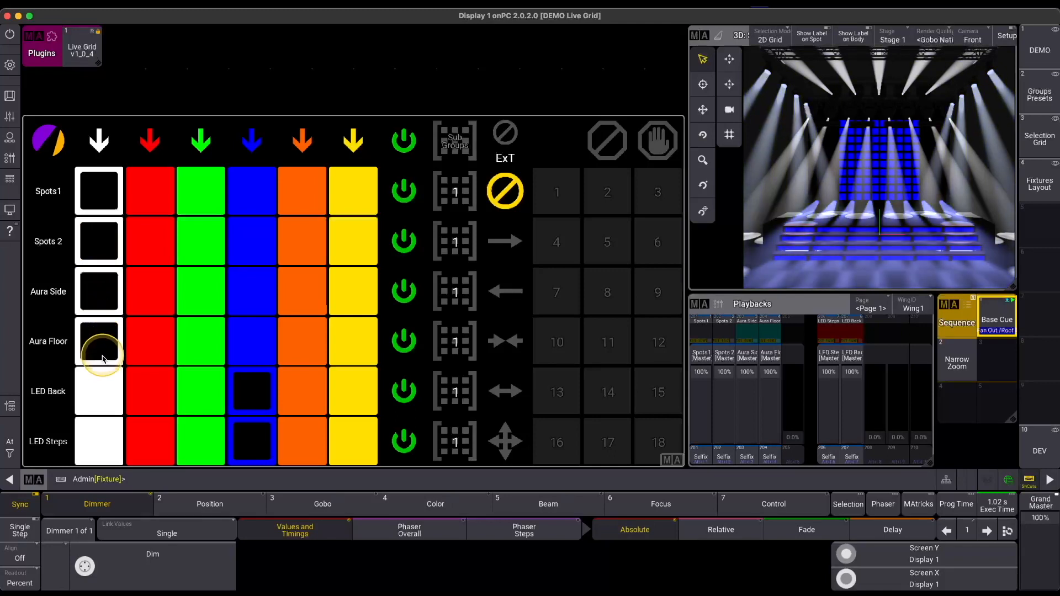
click(102, 391)
click(101, 446)
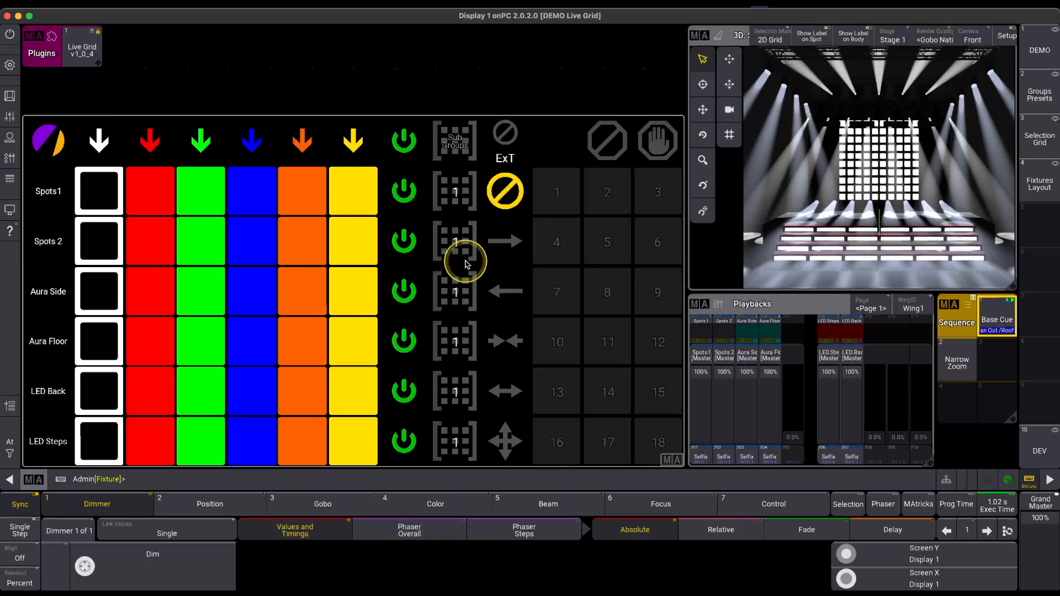
Fade all groups between blue and white with the ExT direction set to right, left and four-way in turn
click(503, 245)
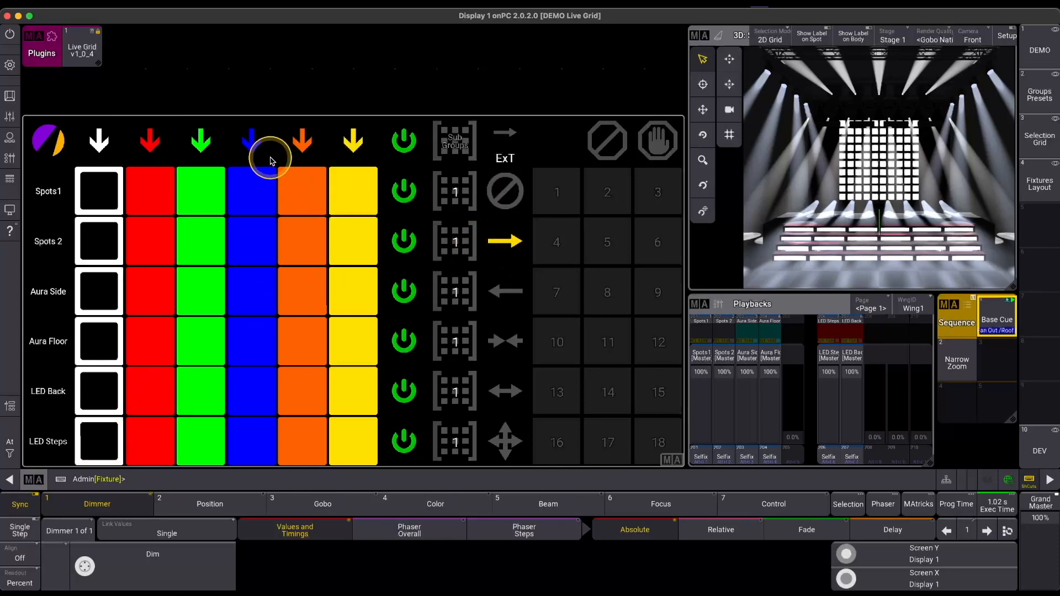
click(253, 147)
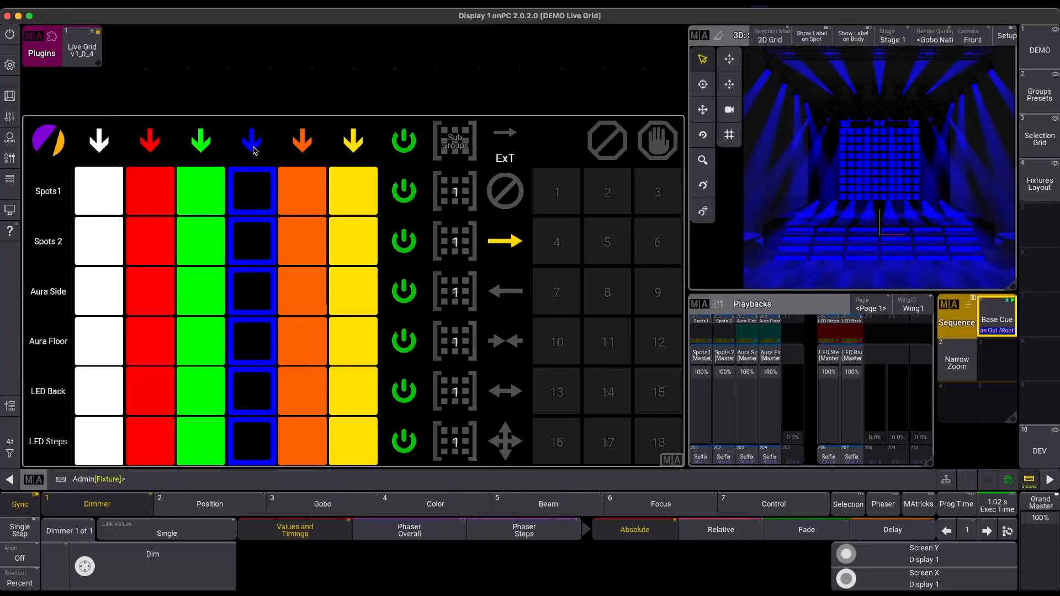
click(505, 291)
click(100, 144)
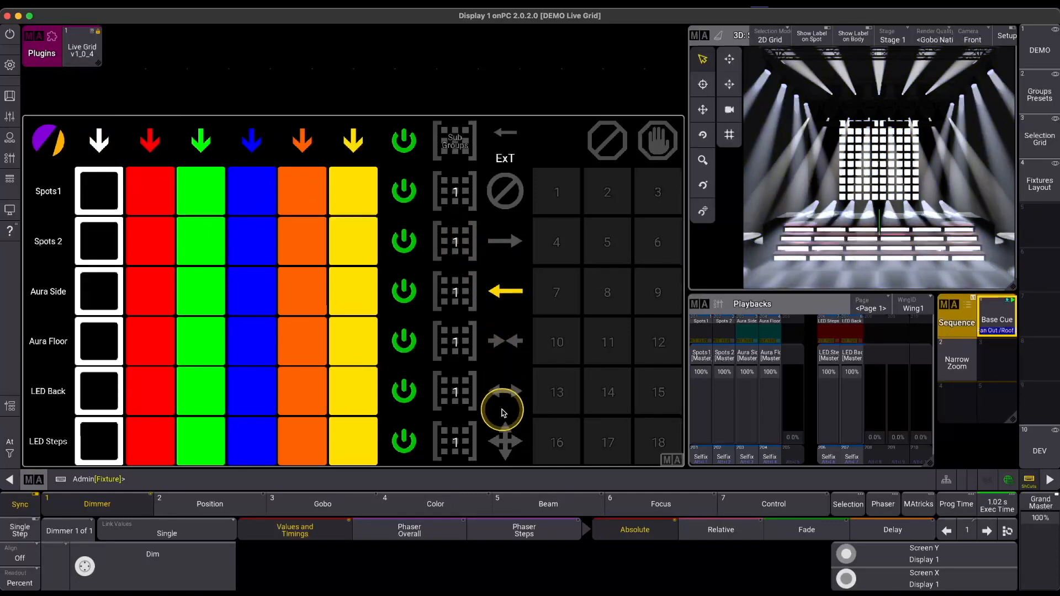
click(250, 148)
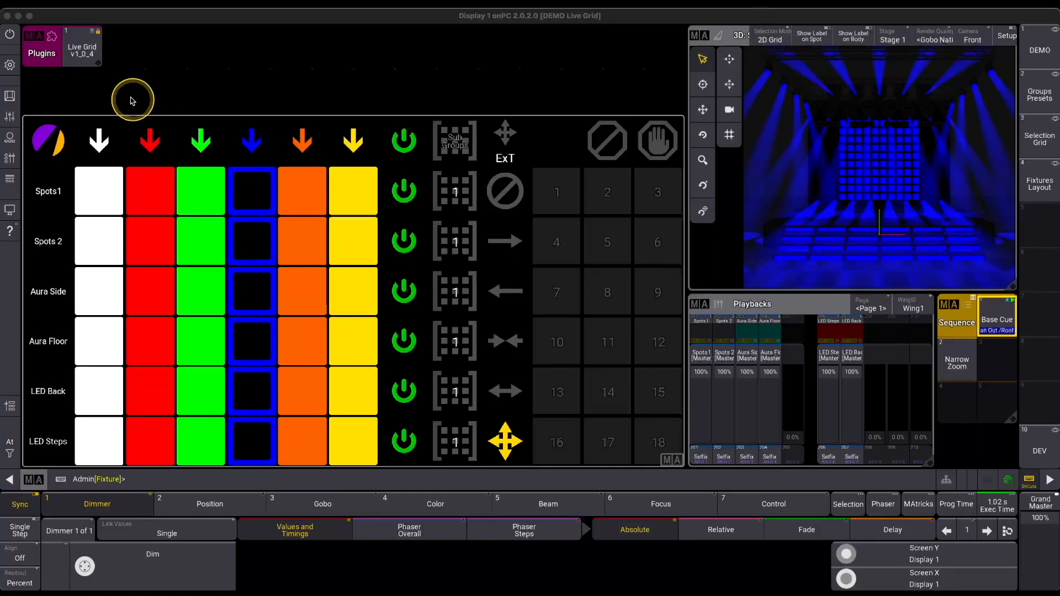
Create a second Live Grid instance named Position Grid using the Position preset family with presets 1-4 and groups 1-4
click(88, 53)
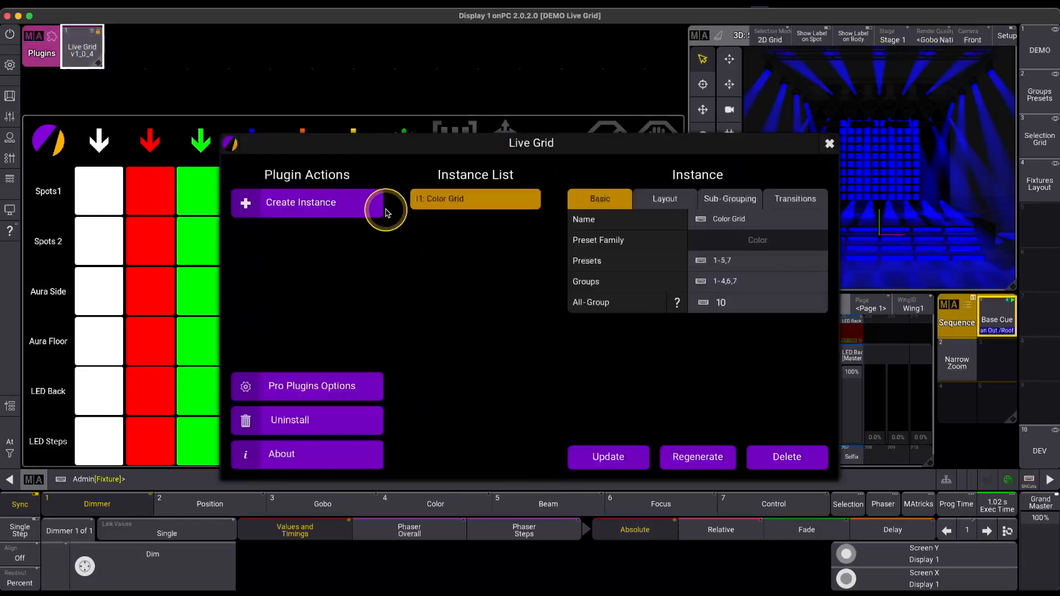
click(293, 208)
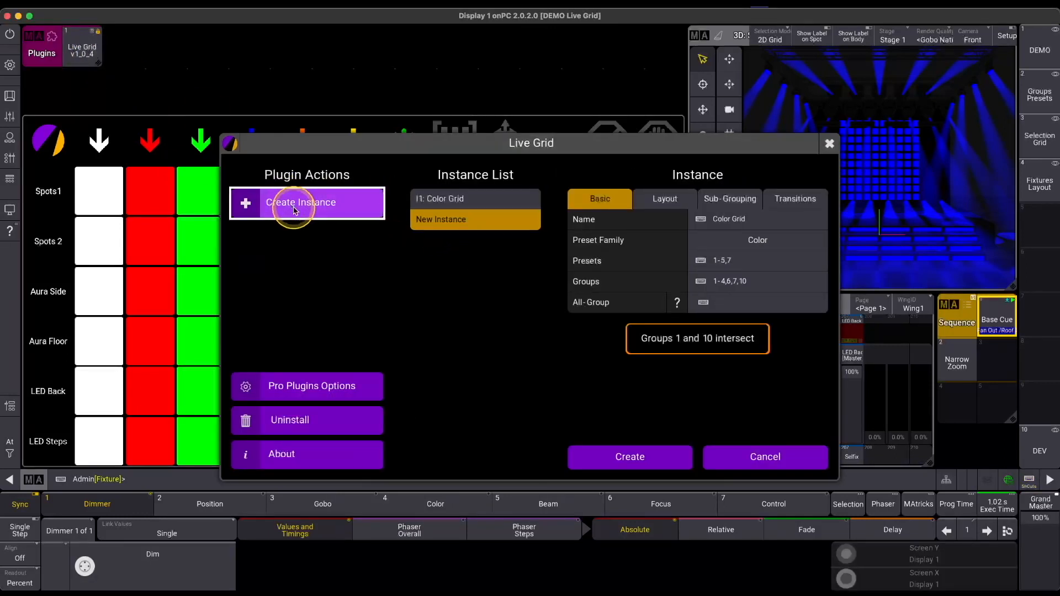
click(742, 244)
click(517, 224)
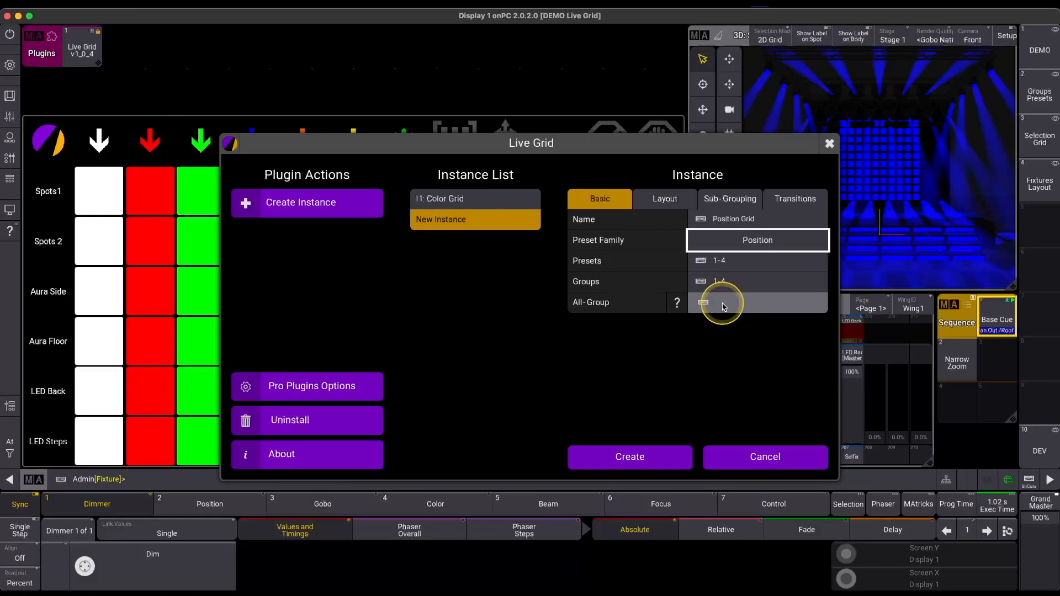
click(632, 456)
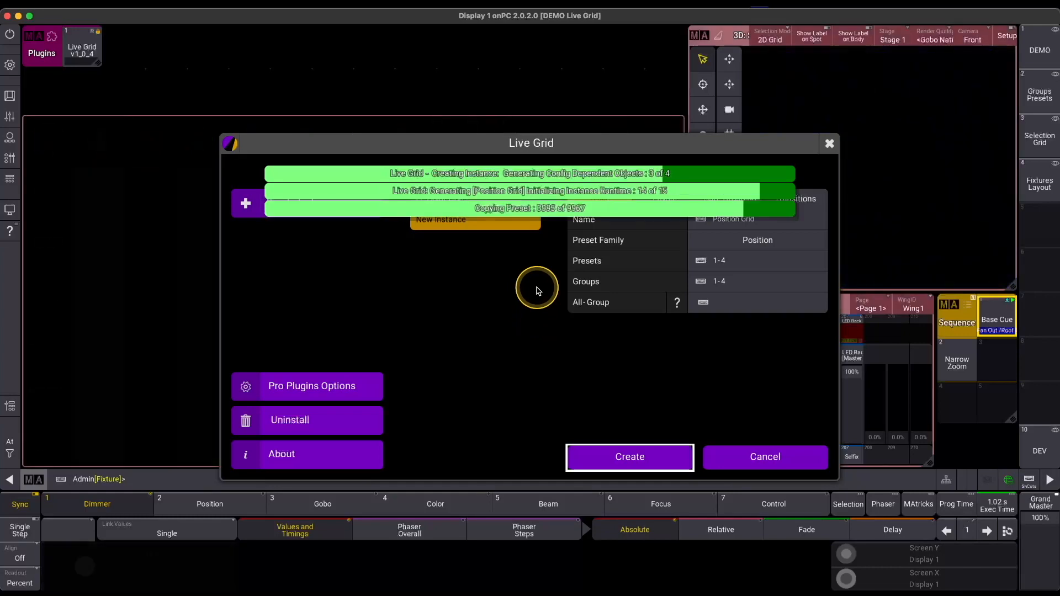
Shrink the Color Grid window in the DEMO view, and rearrange it above with the Plugins pool moved beneath the Sequence pool
click(1038, 52)
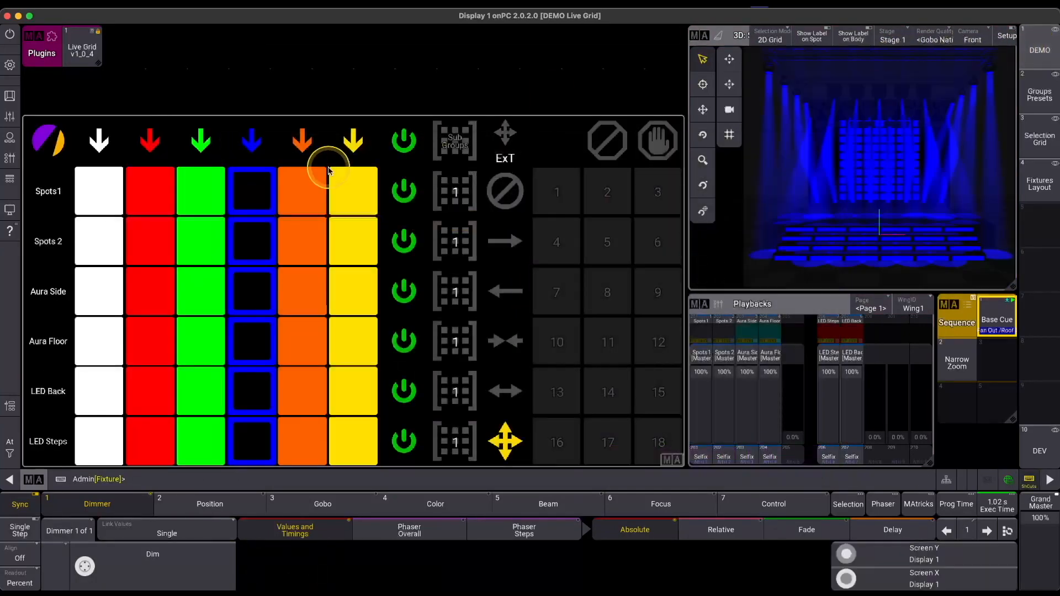
drag(680, 462, 352, 359)
click(30, 125)
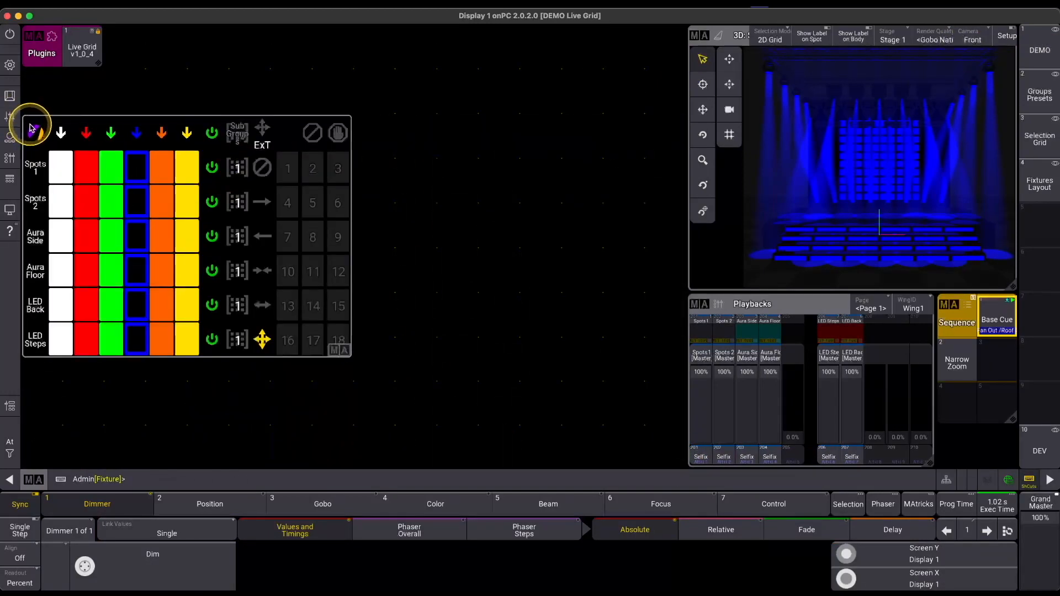
drag(30, 126, 957, 436)
click(34, 52)
drag(113, 35, 29, 38)
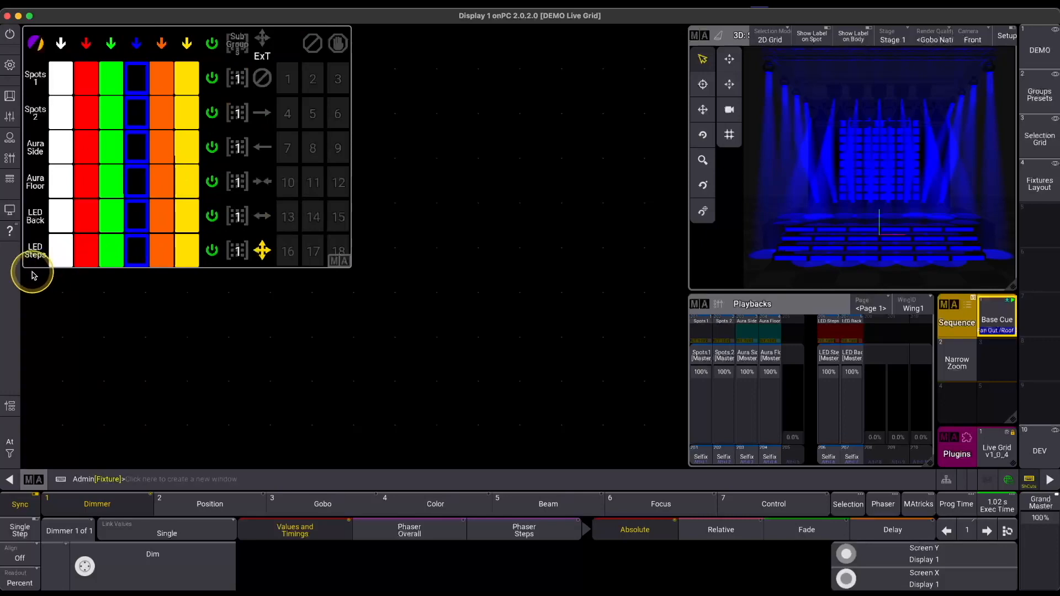
Add a layout window in the empty area beneath the Color Grid and set it to layout 9902, Position Grid
click(27, 276)
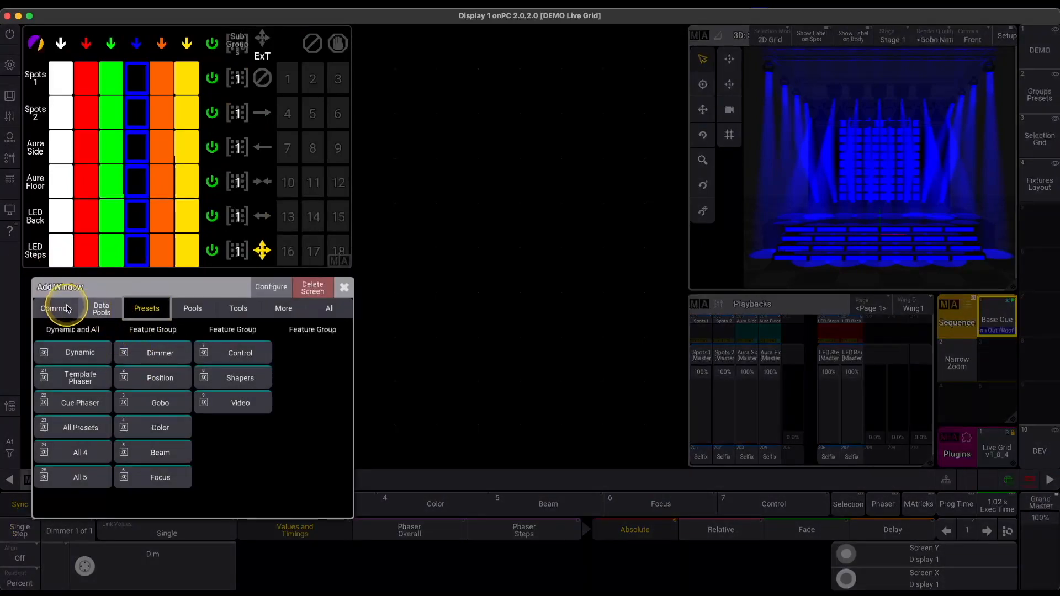
click(60, 307)
click(143, 358)
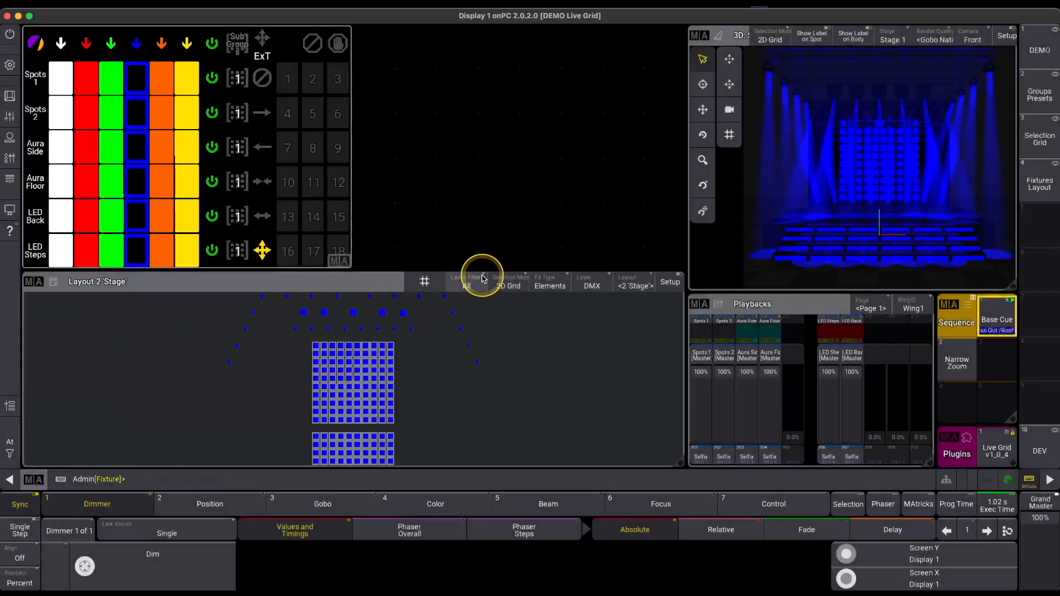
click(622, 284)
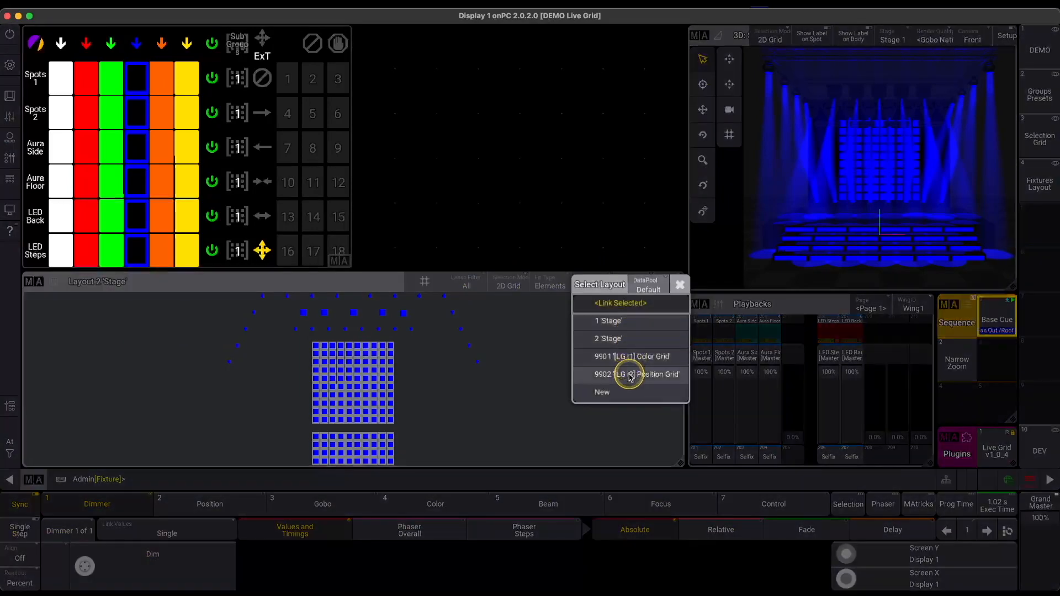
click(632, 377)
Dismiss the widget initialization notice for good, and widen the Color Grid window to match the Position Grid window's width
click(483, 363)
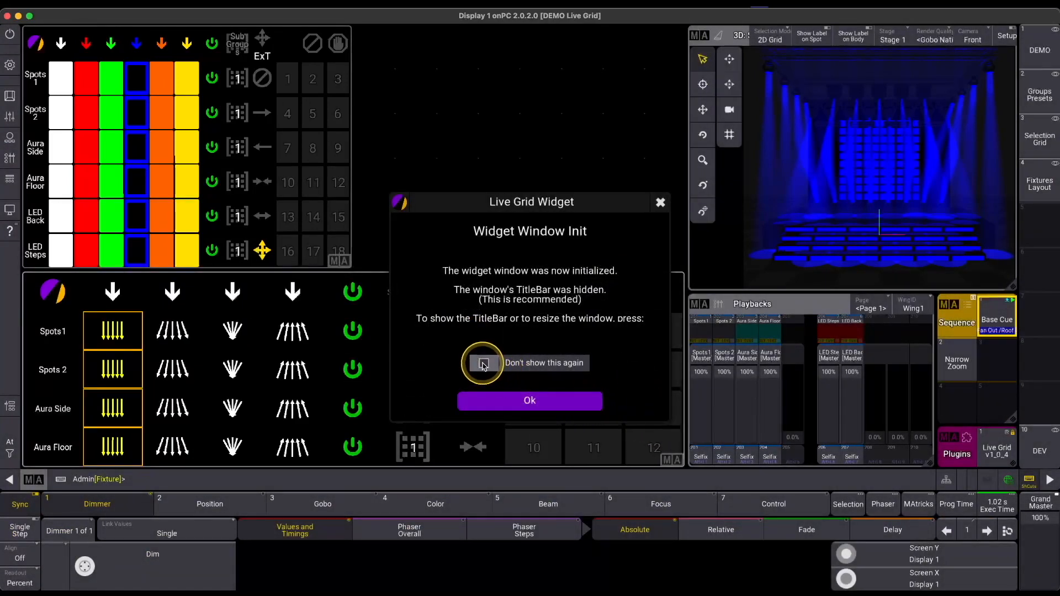
click(544, 402)
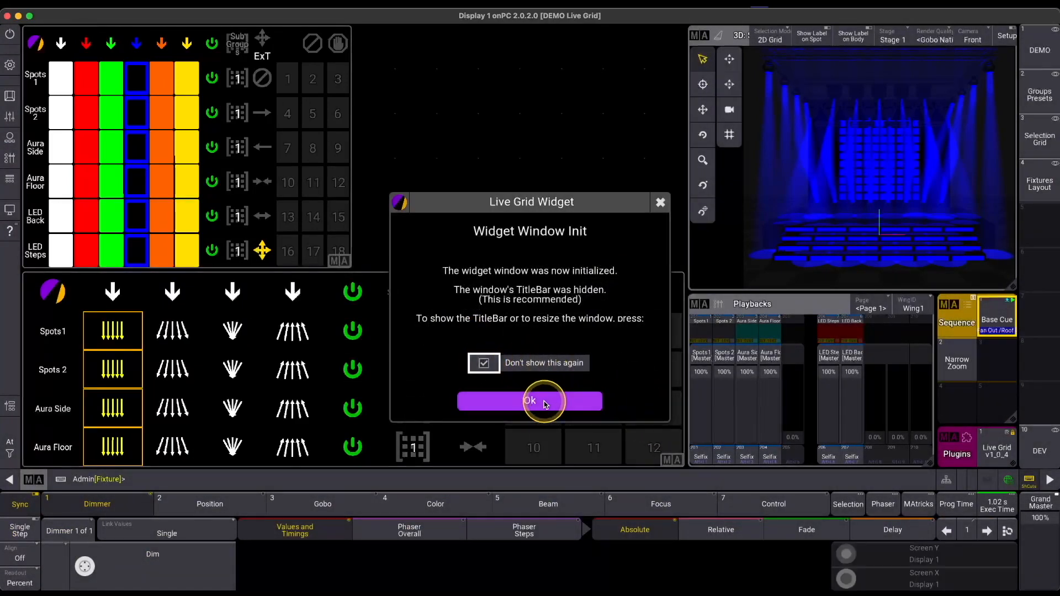
click(545, 405)
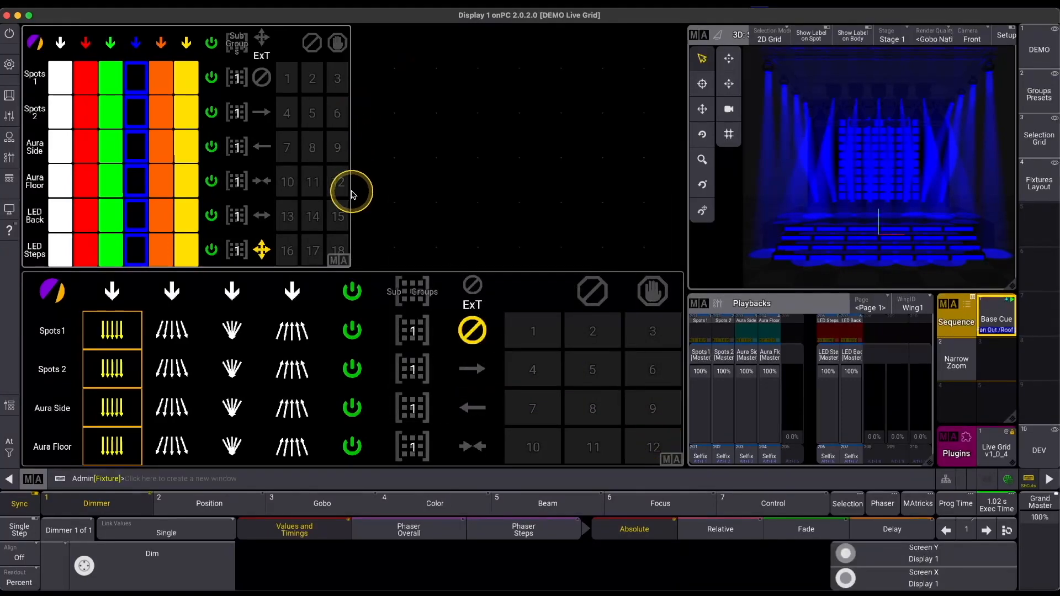
key(ctrl)
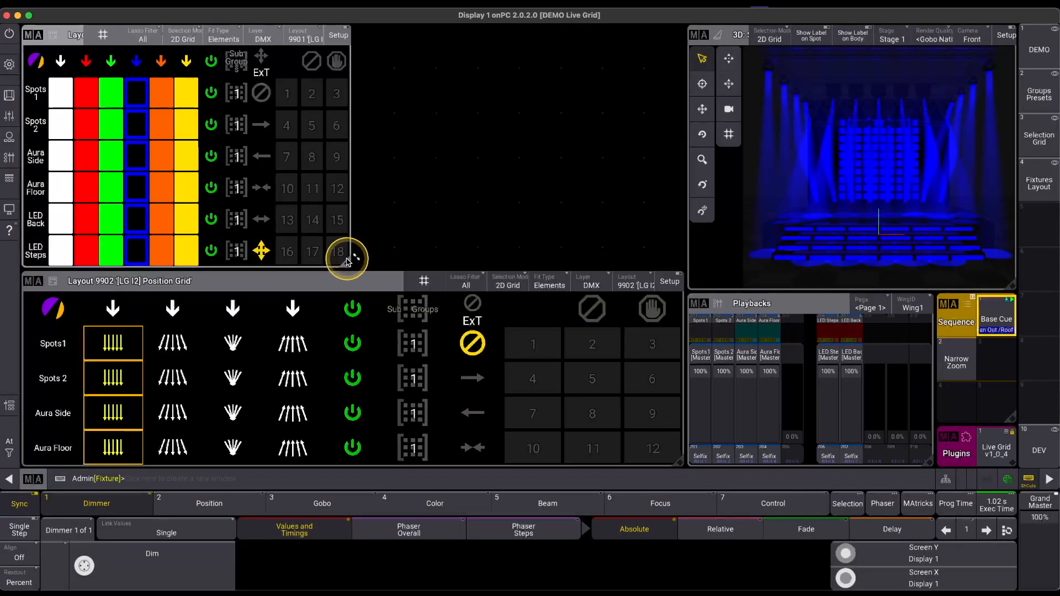
drag(349, 263, 684, 271)
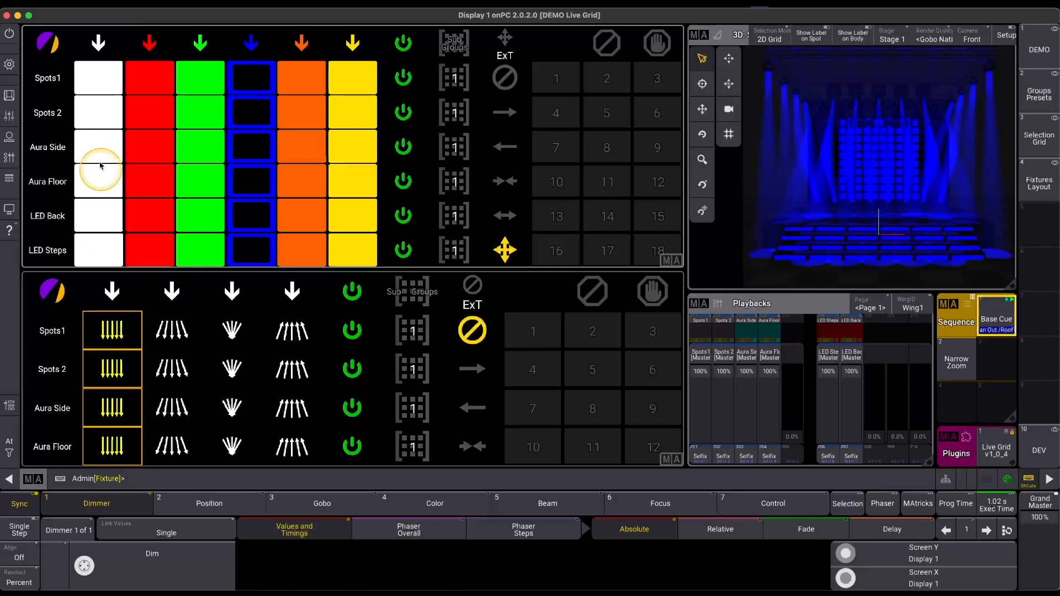
Review the basic settings of the Color Grid and Position Grid instances from each grid's setup page
click(48, 47)
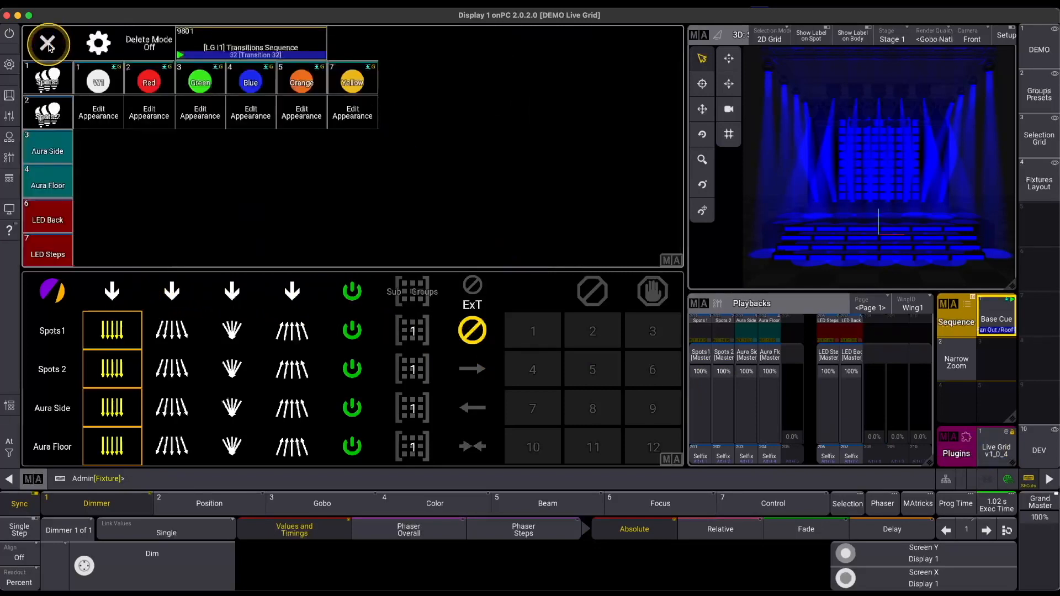
click(97, 47)
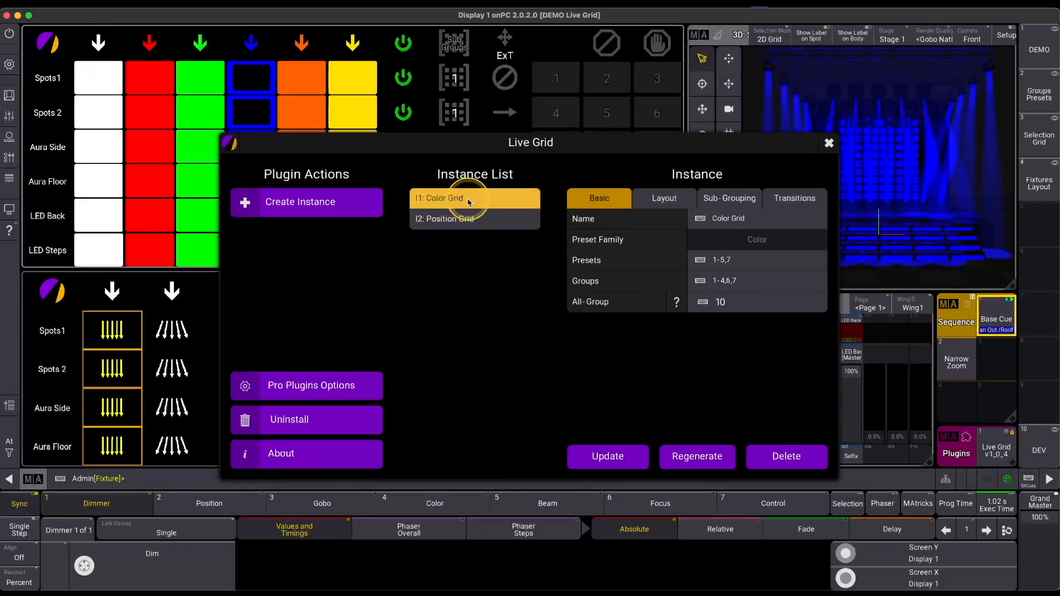
click(829, 143)
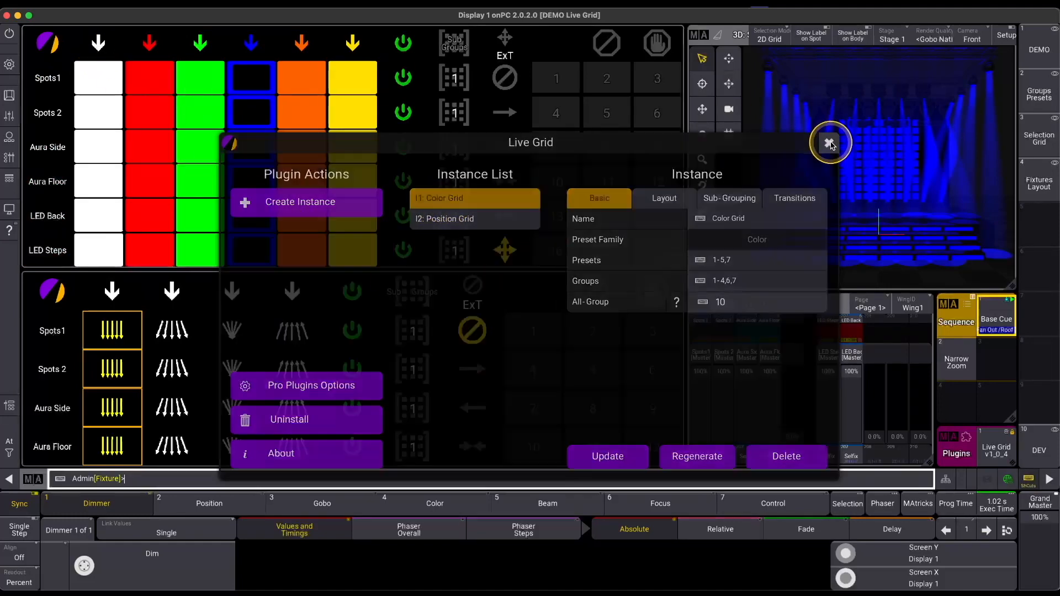
click(52, 291)
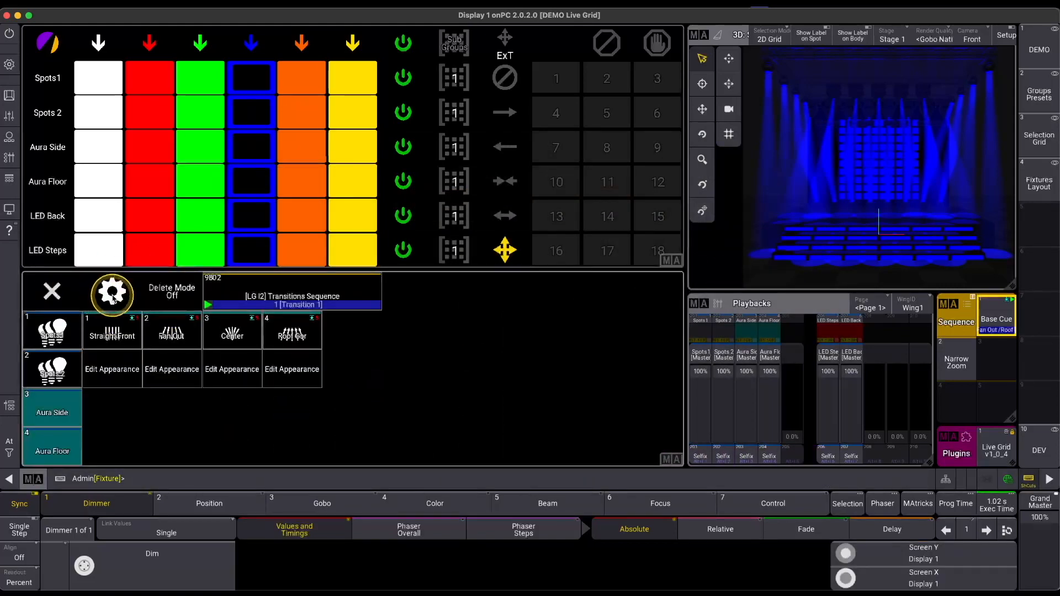
click(106, 290)
click(431, 221)
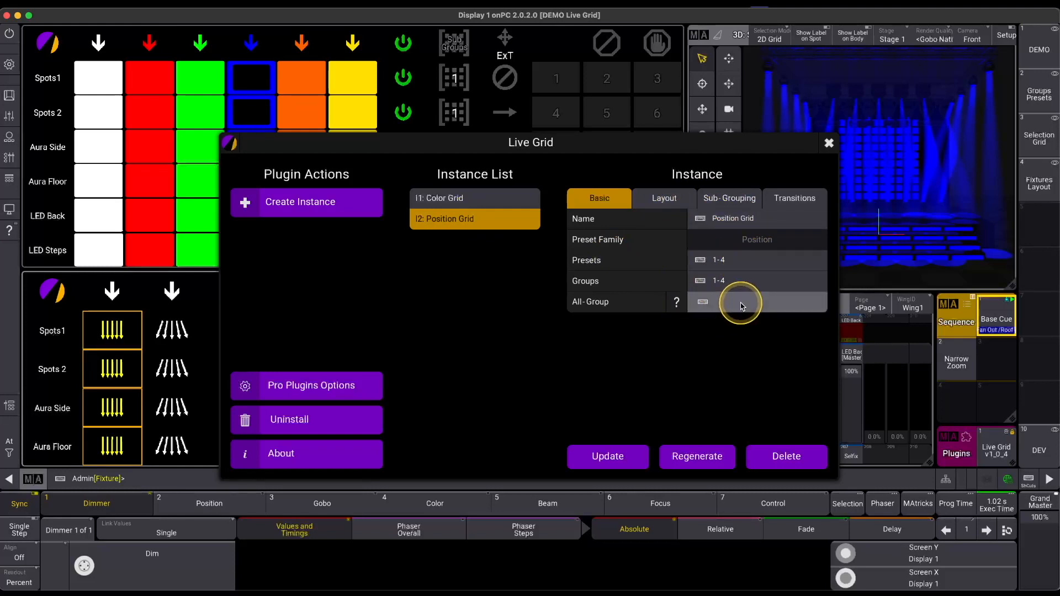
click(466, 481)
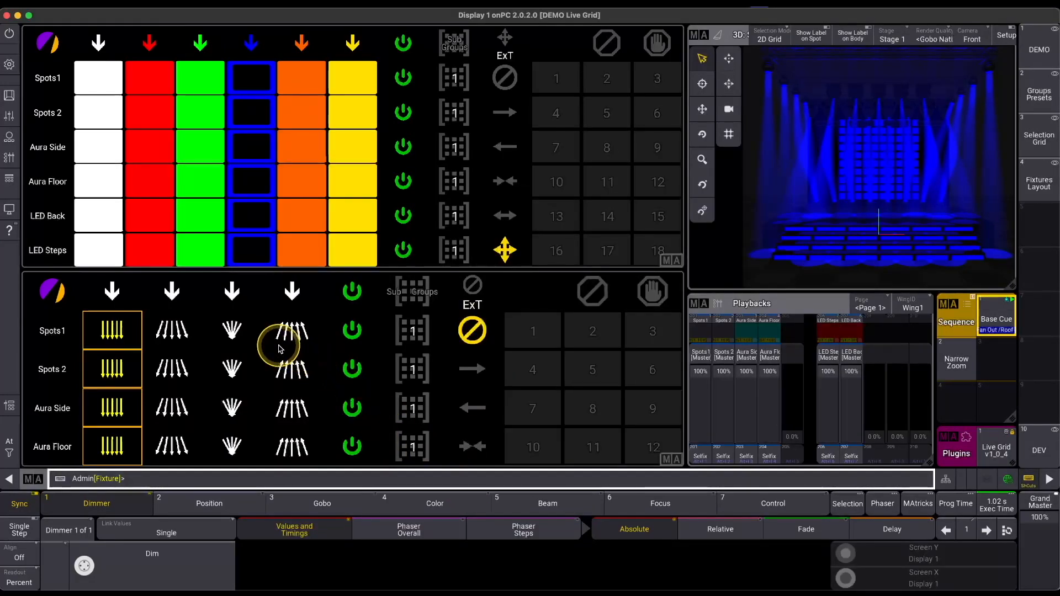
Apply the second position preset to all groups in the Position Grid, and white to all groups in the Color Grid
click(172, 295)
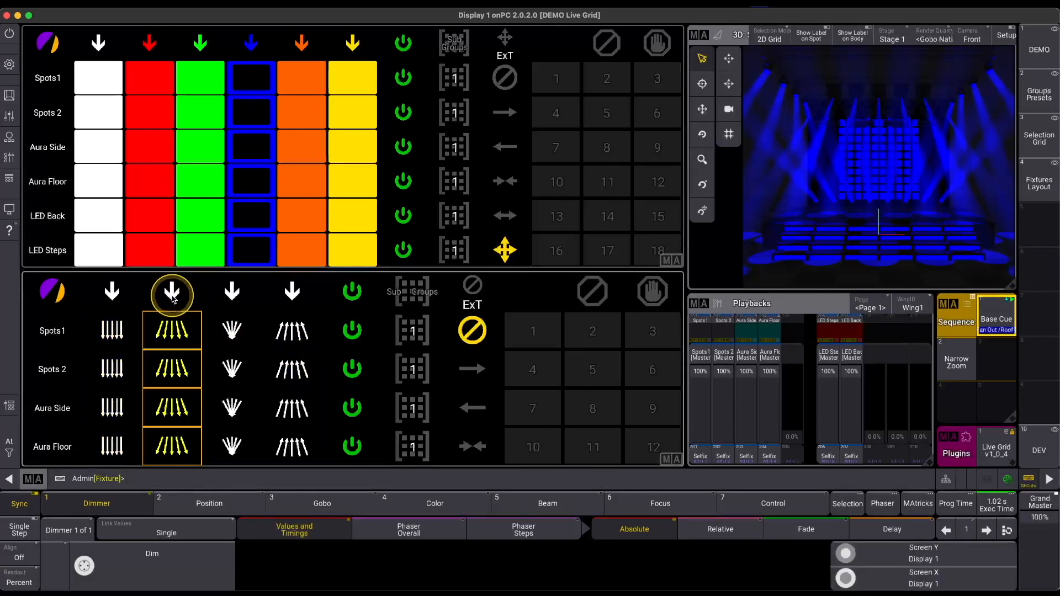
click(99, 43)
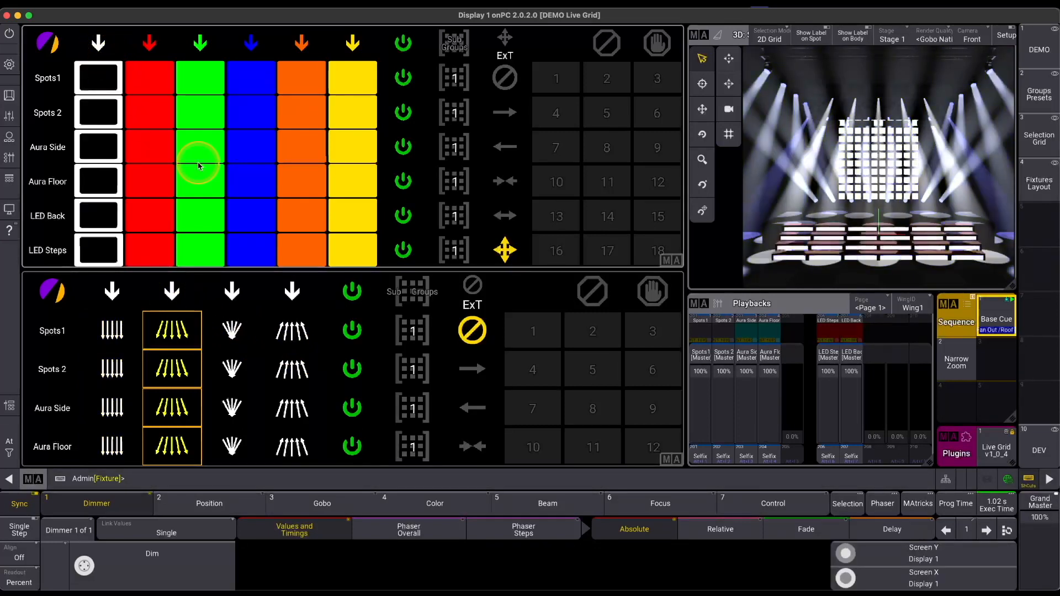
Delete the Position Grid instance from the Live Grid settings and close them
click(56, 294)
click(109, 289)
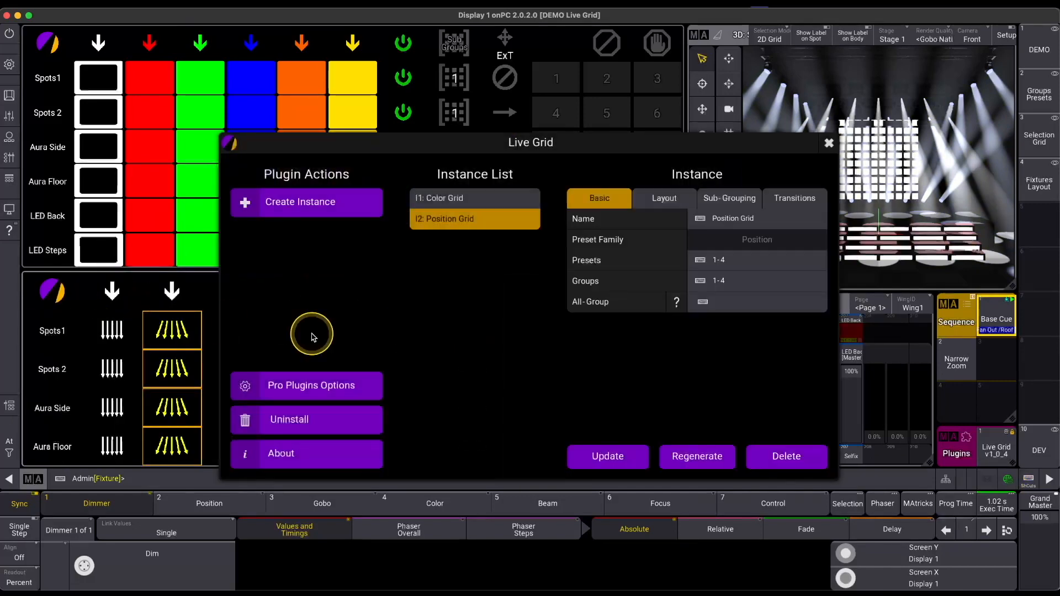
click(789, 457)
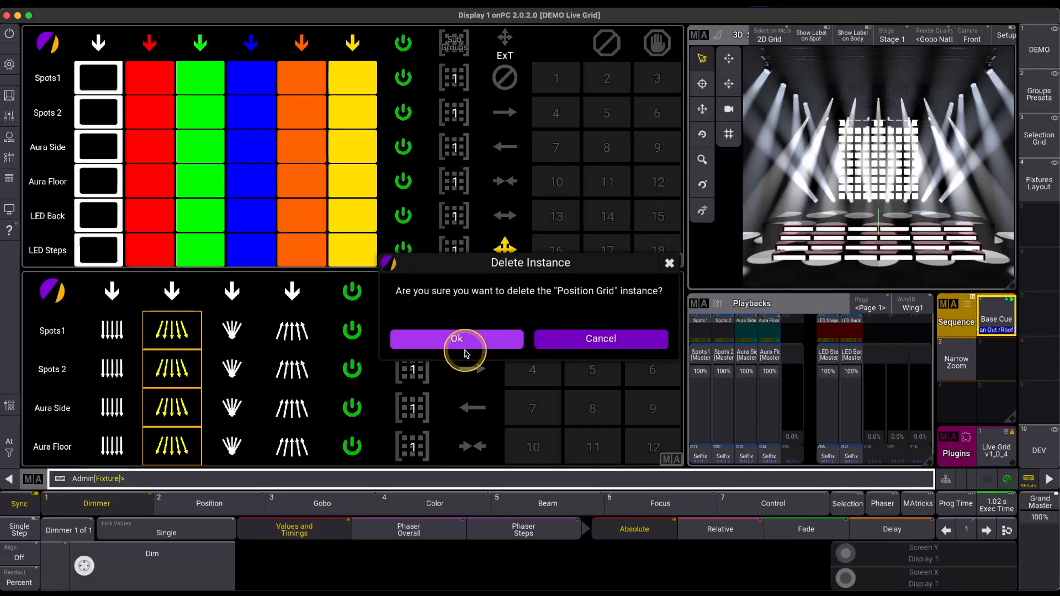
click(457, 342)
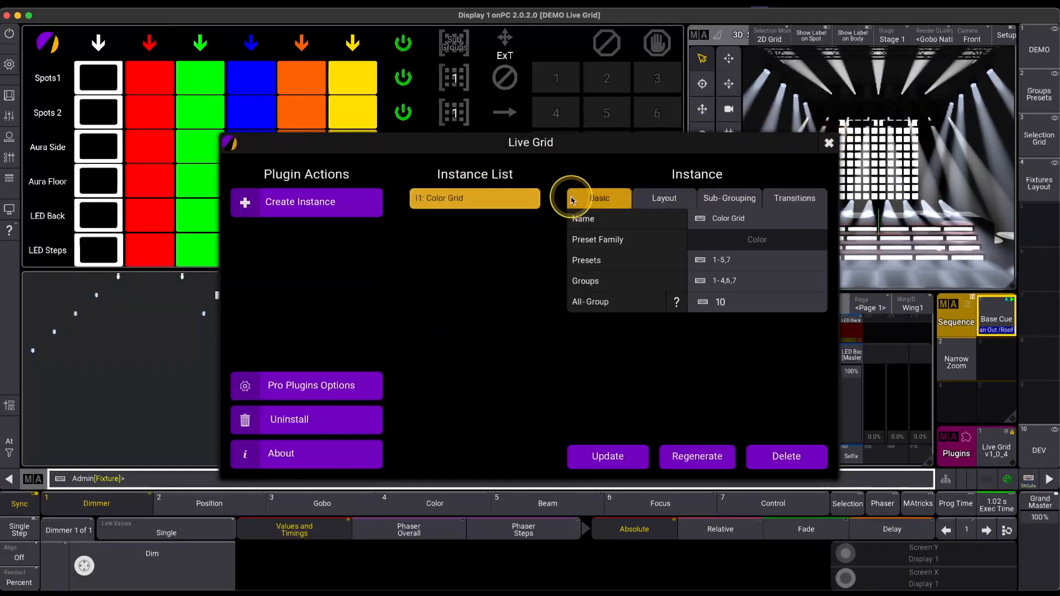
click(821, 149)
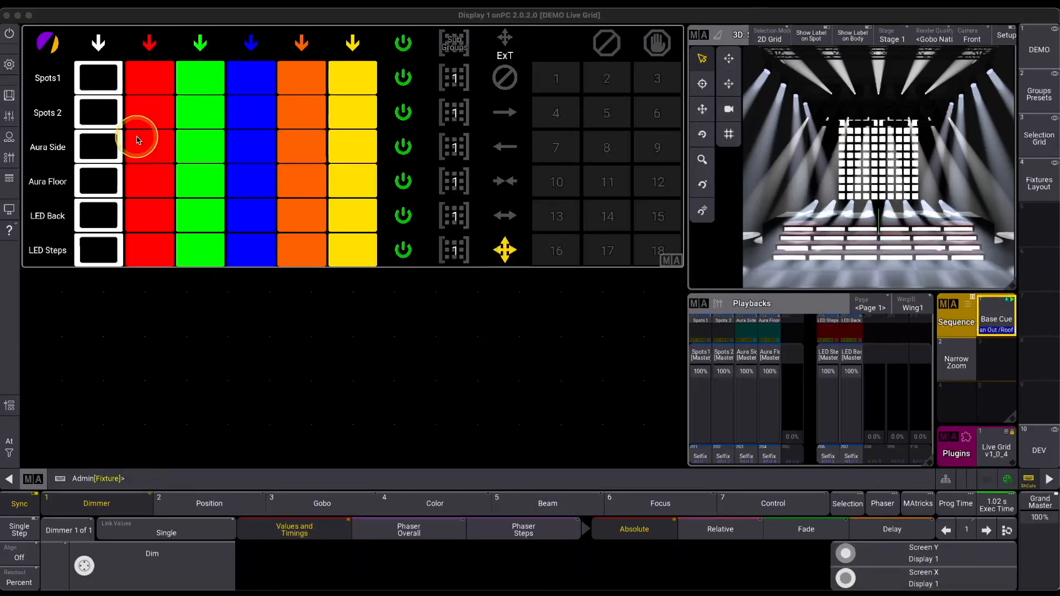
Select the Transitions Sequence on the Color Grid's setup page, and apply the Red preset to the Spots1 group
click(47, 43)
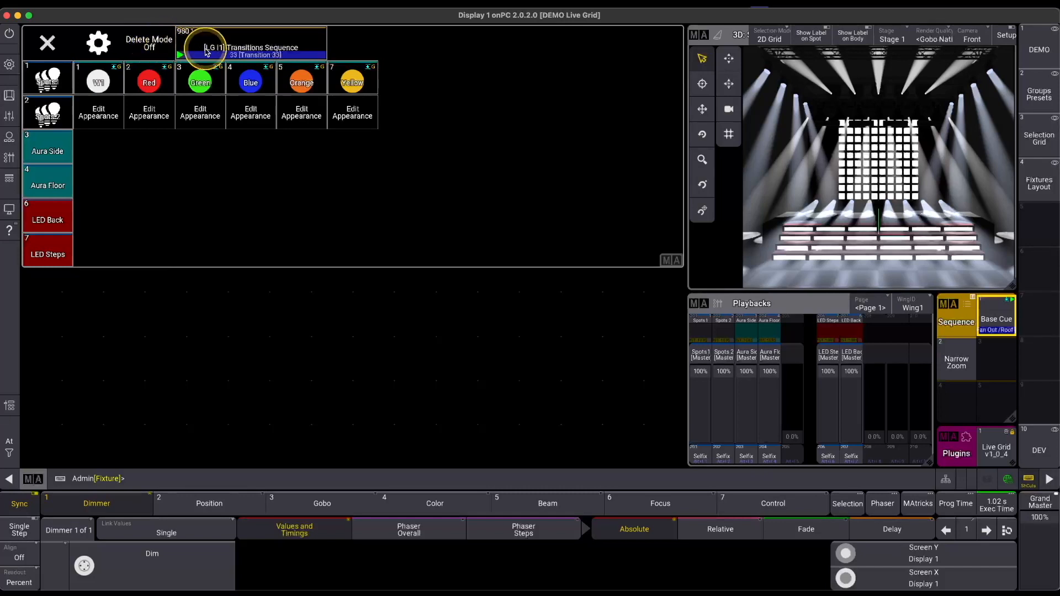
click(241, 47)
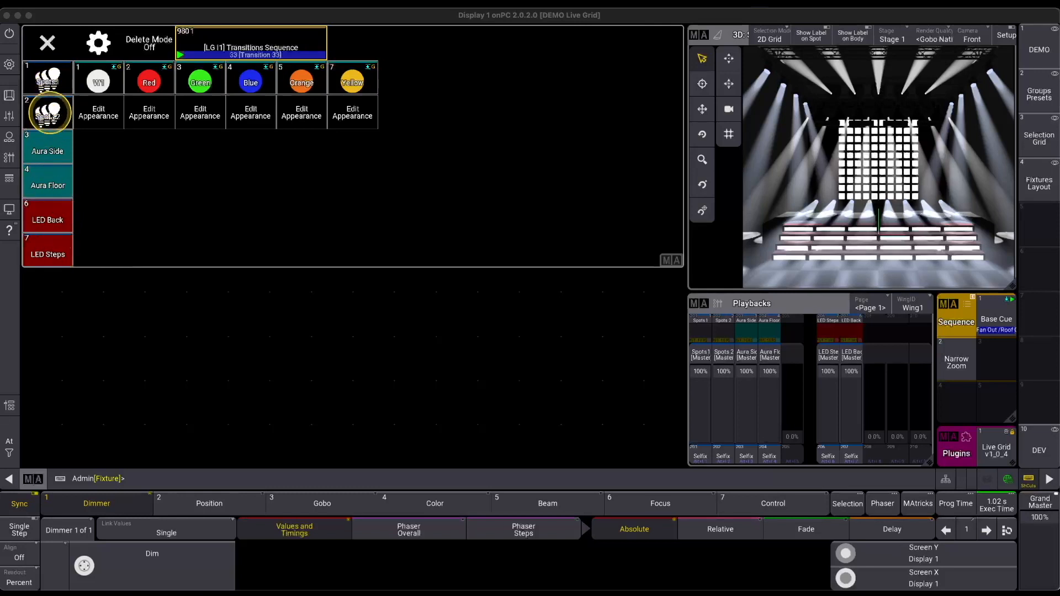
click(54, 84)
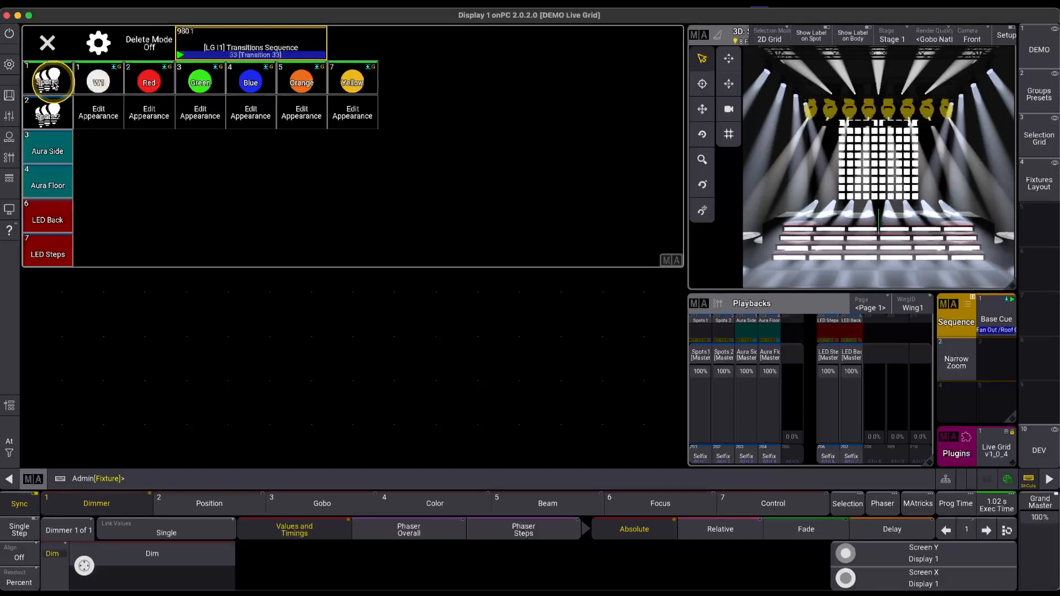
click(152, 82)
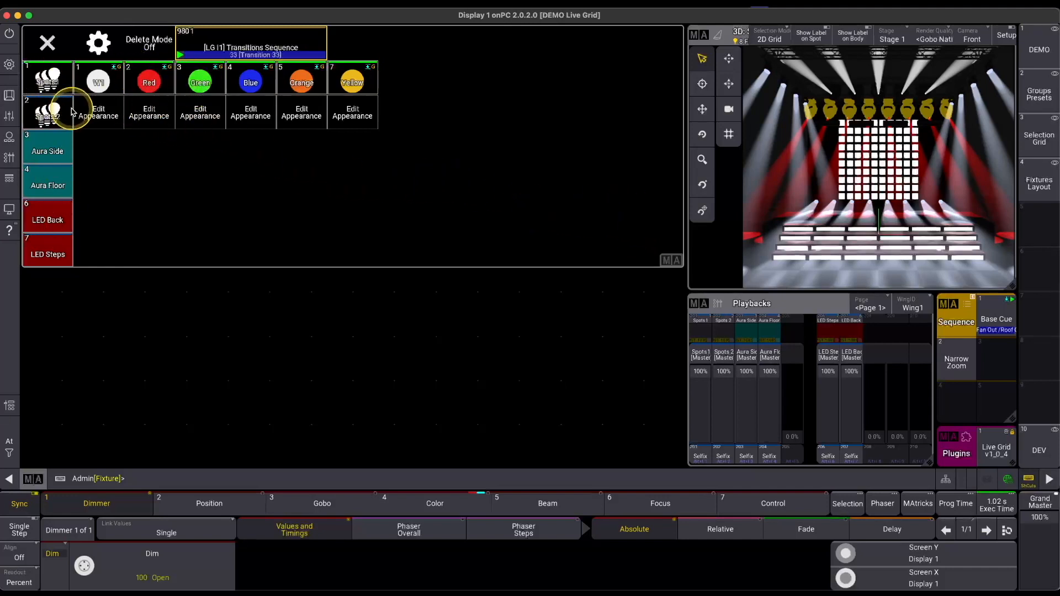
Clear the programmer selection and the red Spots1 values, and return to the Color Grid
click(54, 49)
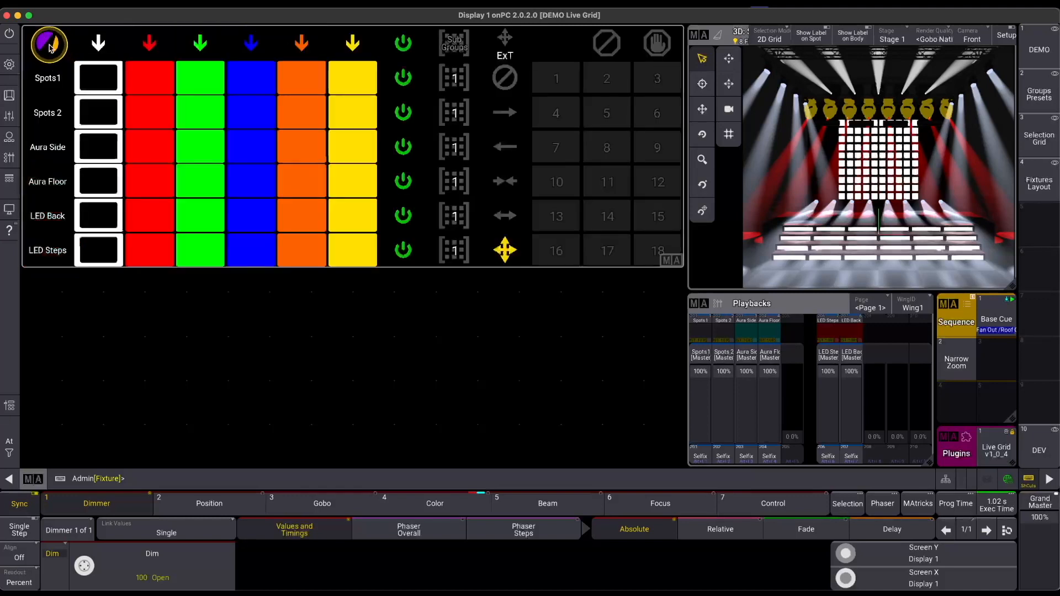
click(49, 46)
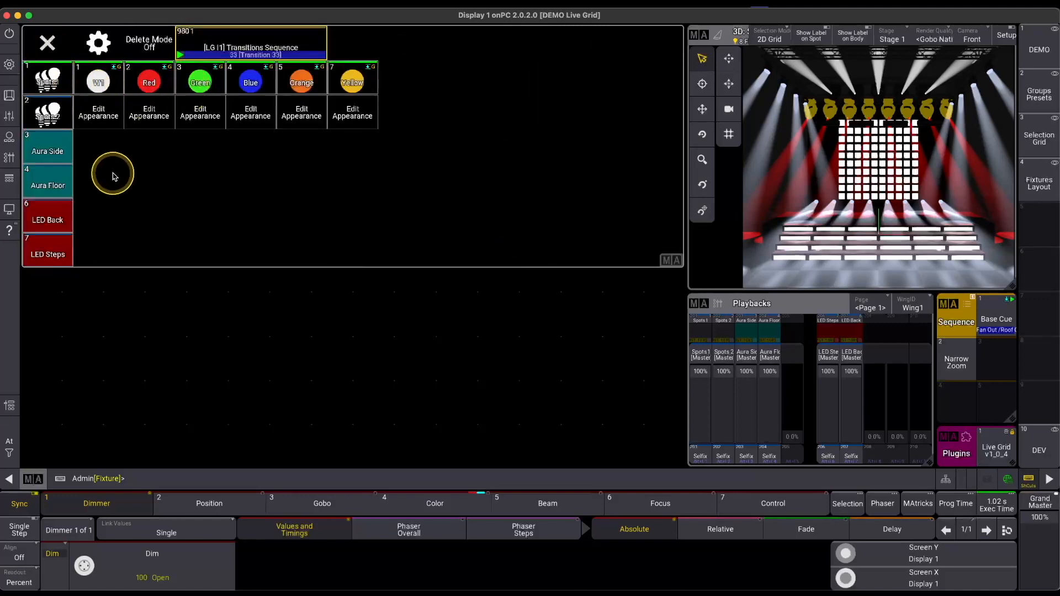
key(BackSpace)
key(BackSpace)
key(BackSpace)
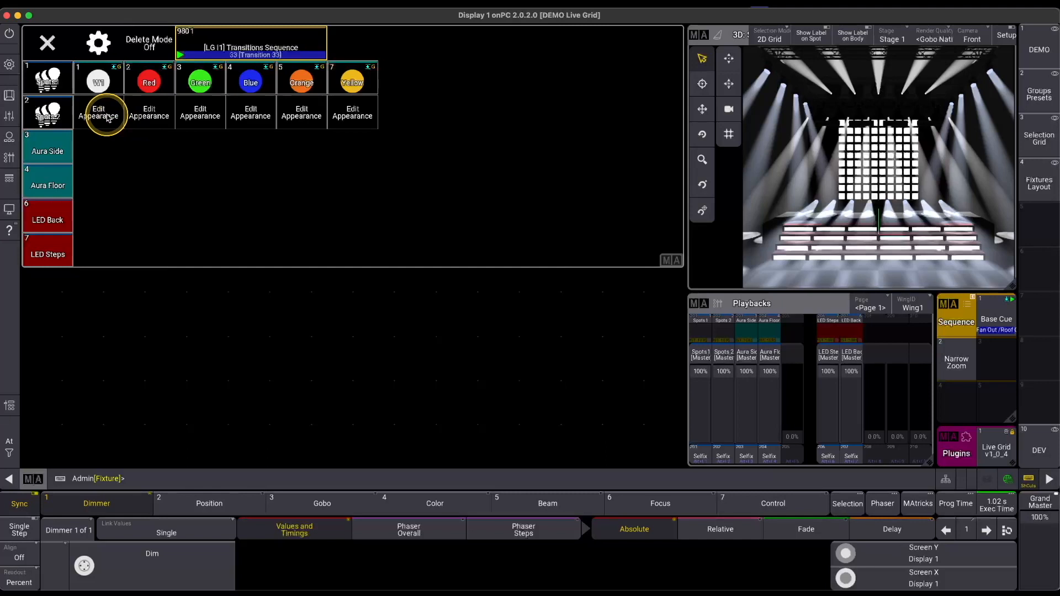
click(49, 44)
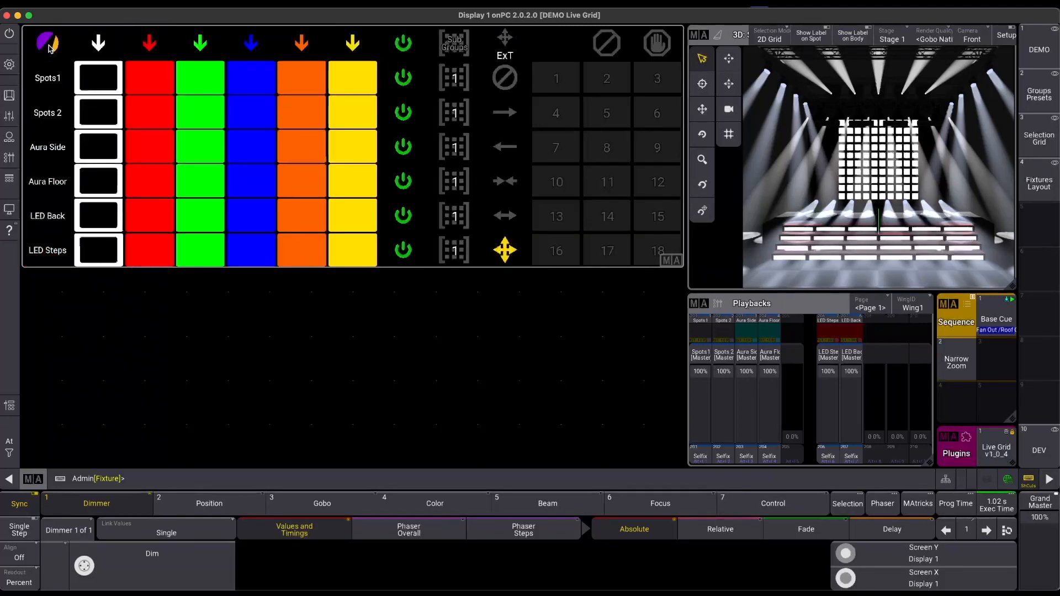
Apply green to all groups, and change the Green Unselected appearance's image color to about R 26.7%, G 100%, B 48.6%
click(201, 56)
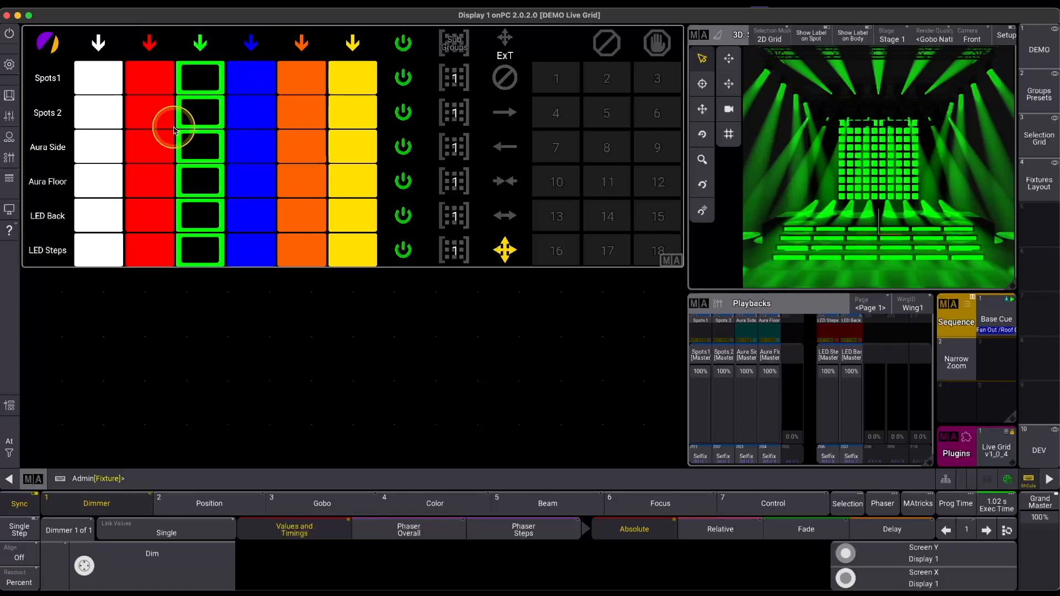
click(53, 47)
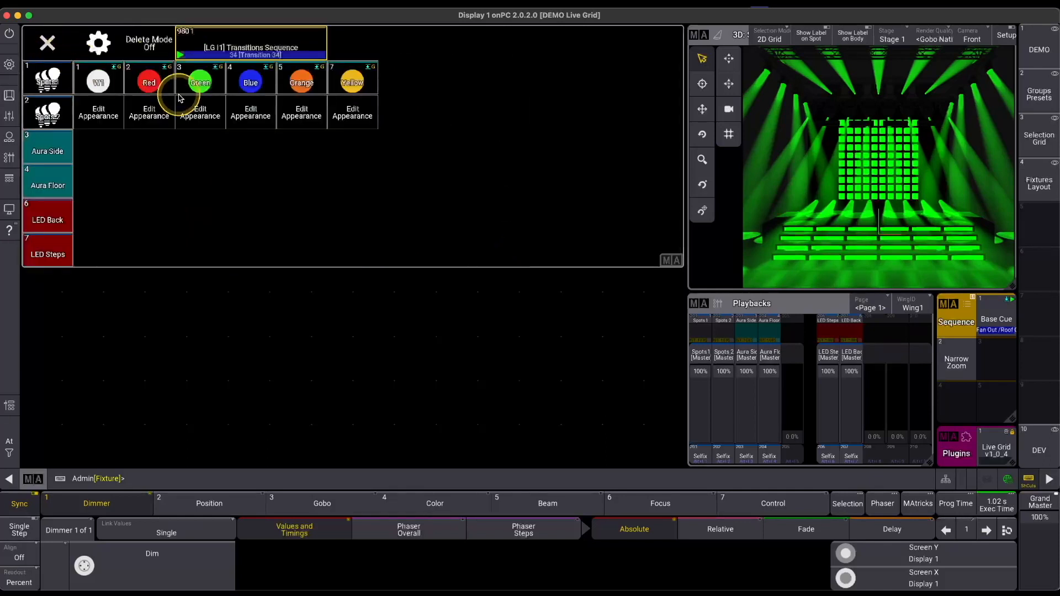
click(201, 113)
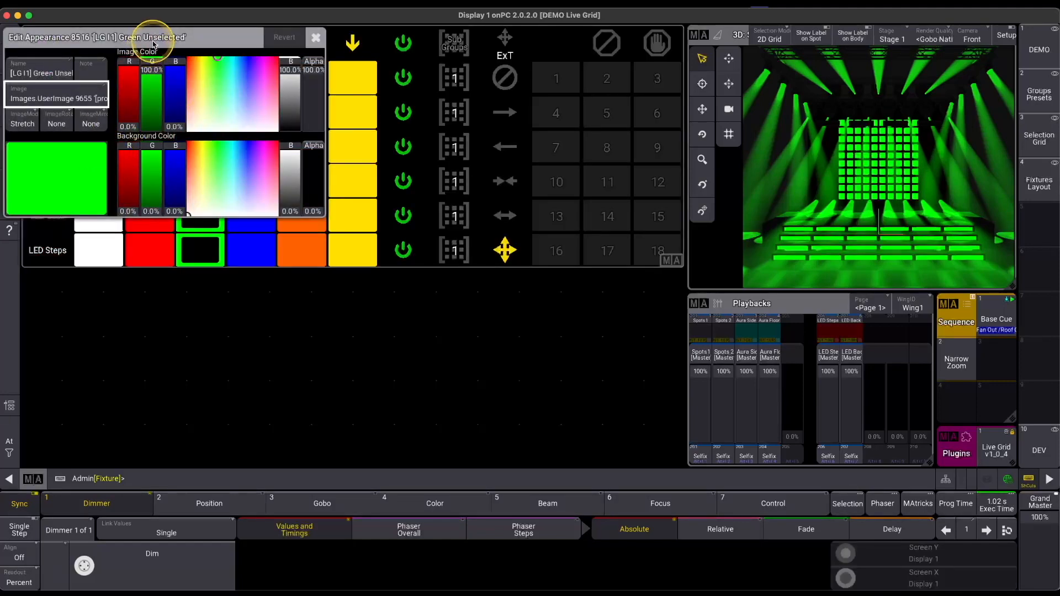
drag(153, 44, 301, 295)
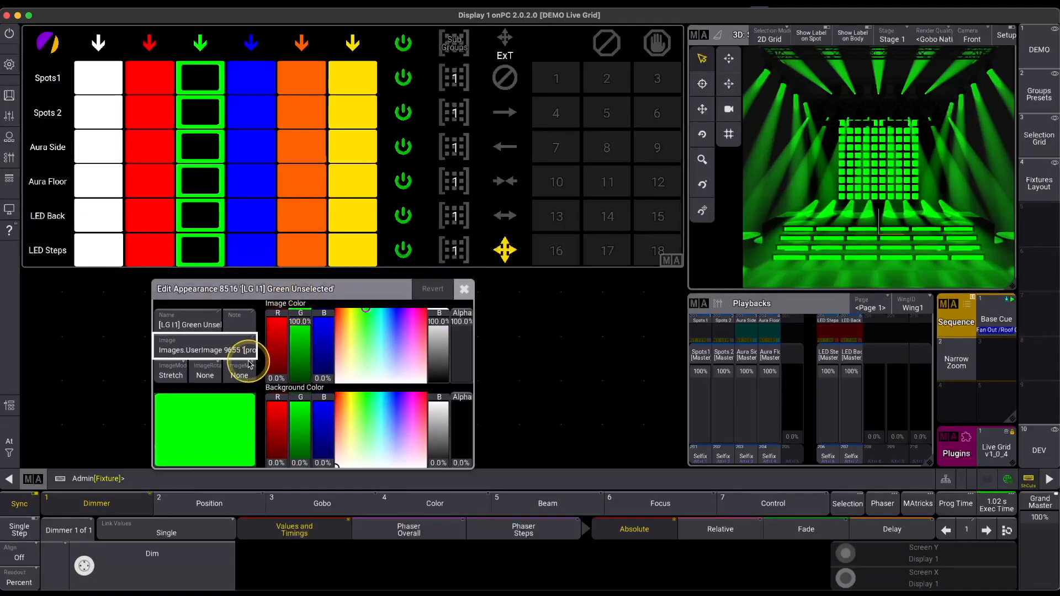
mouse_move(365, 313)
mouse_down()
mouse_move(354, 338)
mouse_move(402, 337)
mouse_move(346, 339)
mouse_move(372, 326)
mouse_up()
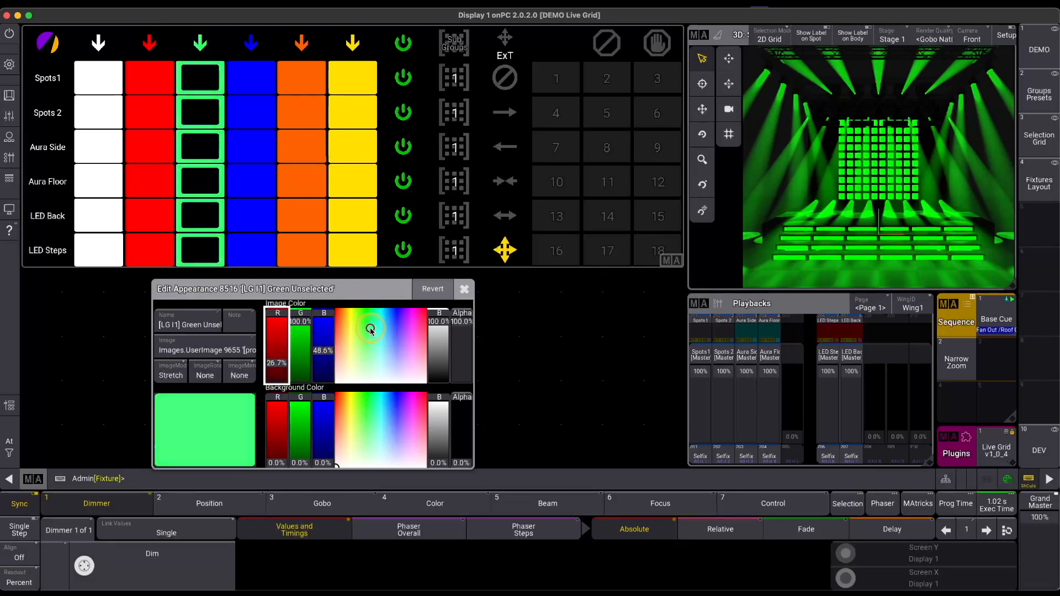
click(465, 289)
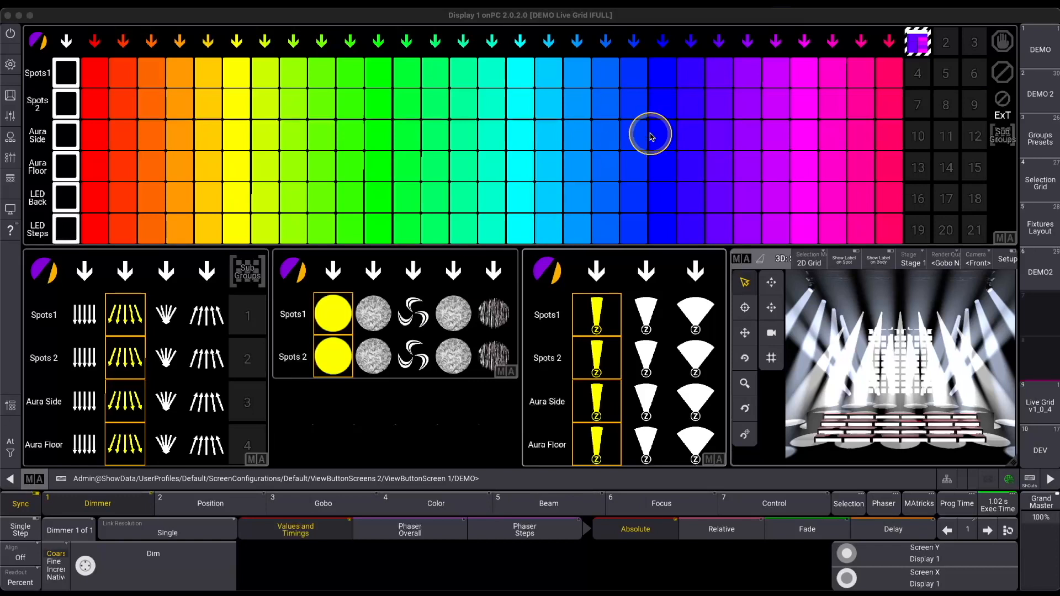
Recall stored color look 1 in the full-spectrum color grid
click(921, 46)
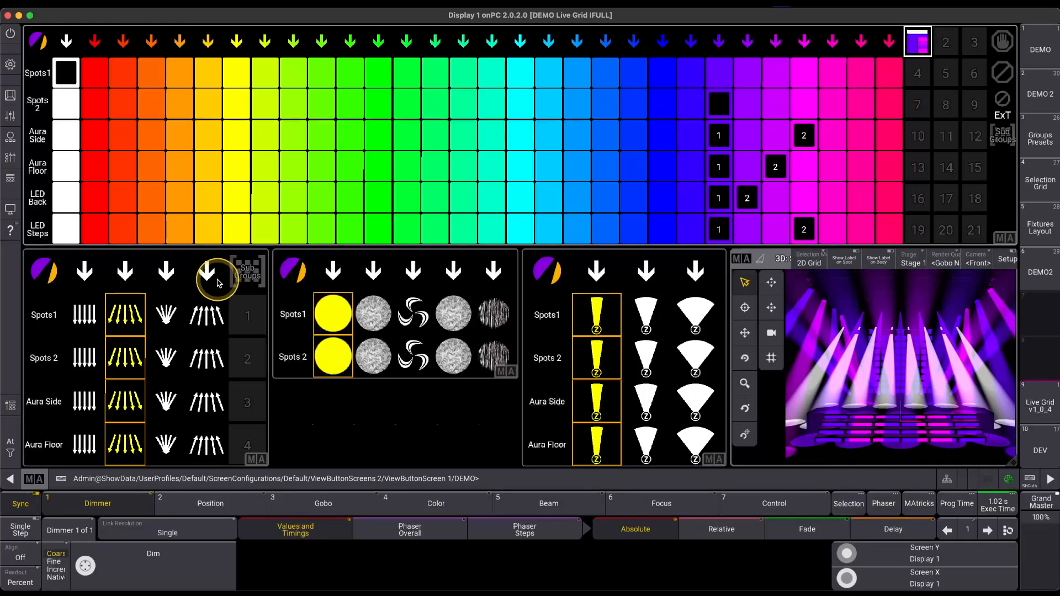
Apply the third position and swirl gobo to Spots1, and the fourth position to Spots 2 and Aura Floor
click(165, 315)
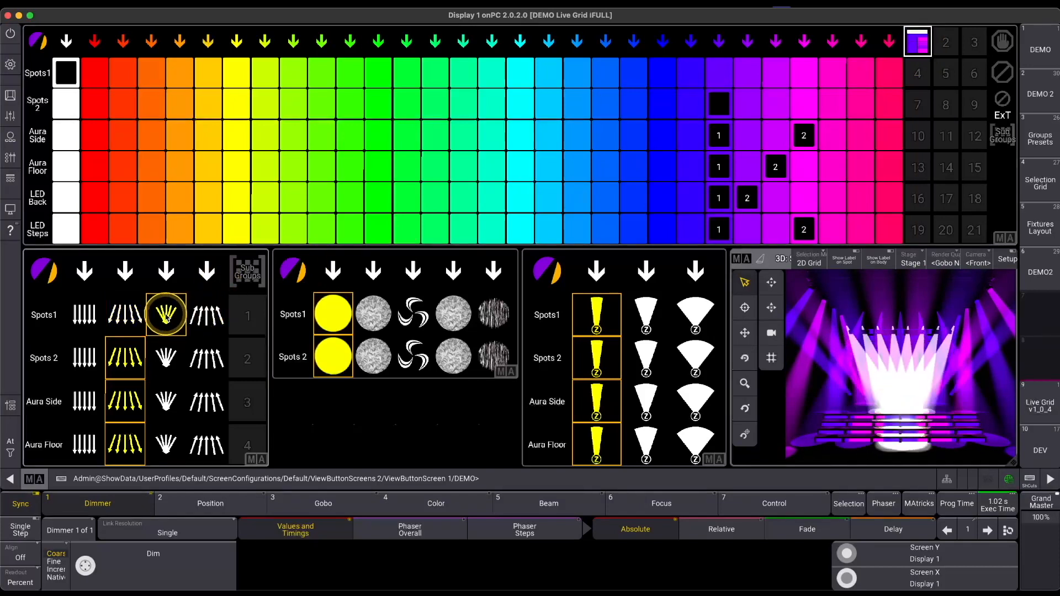
click(414, 314)
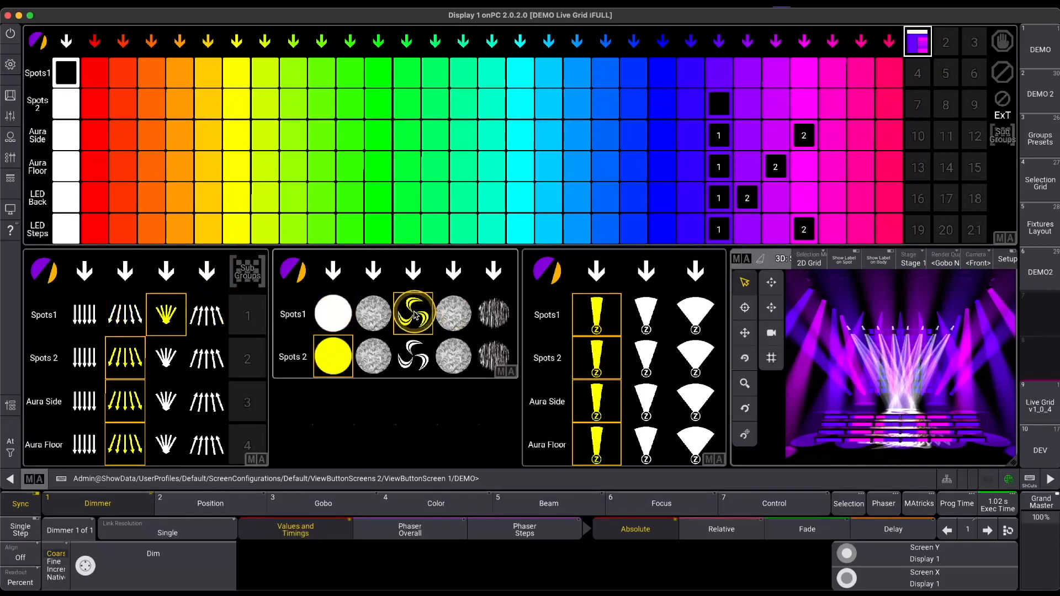
click(206, 359)
click(208, 446)
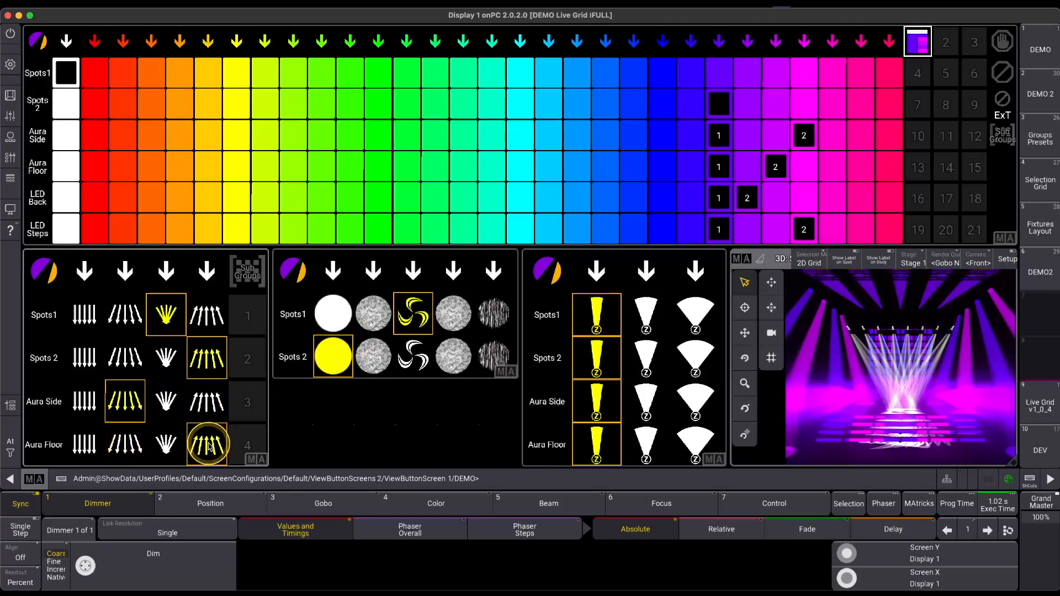
Set the zoom to the widest preset for Spots 2 and the medium preset for Aura Side and Aura Floor
click(685, 411)
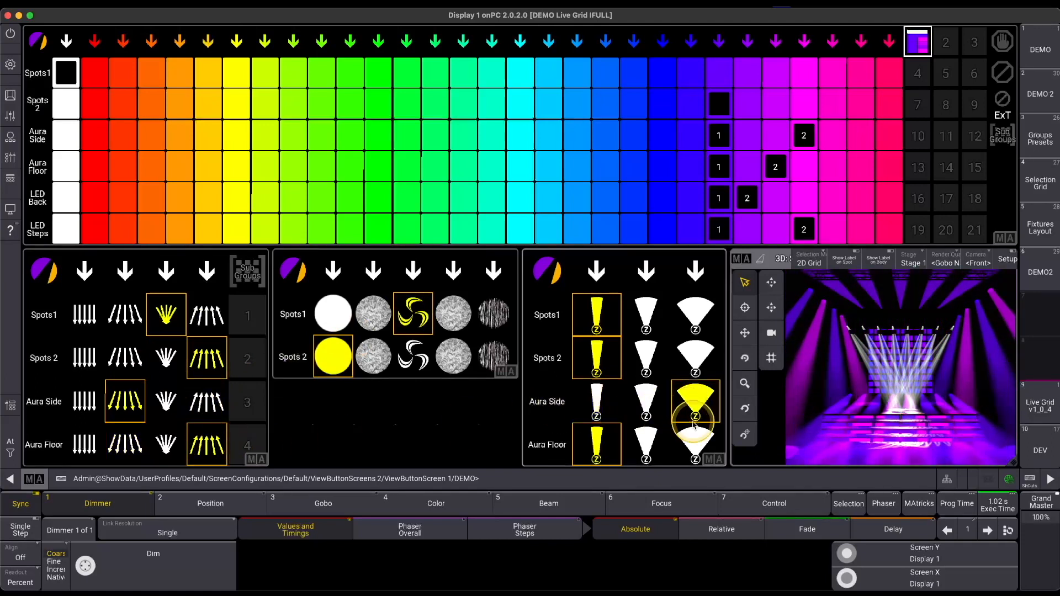
click(696, 446)
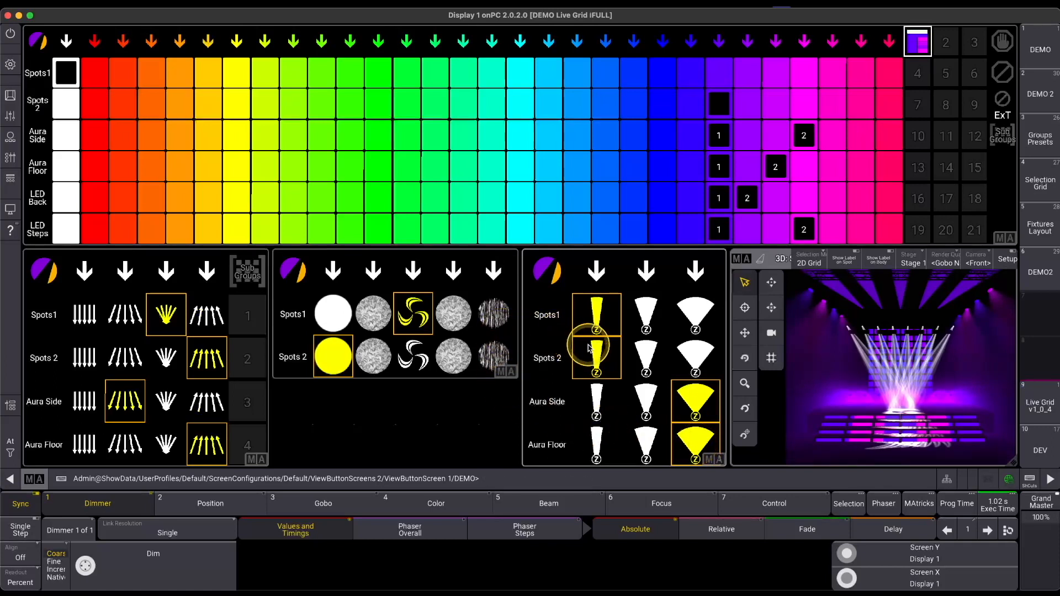
click(647, 358)
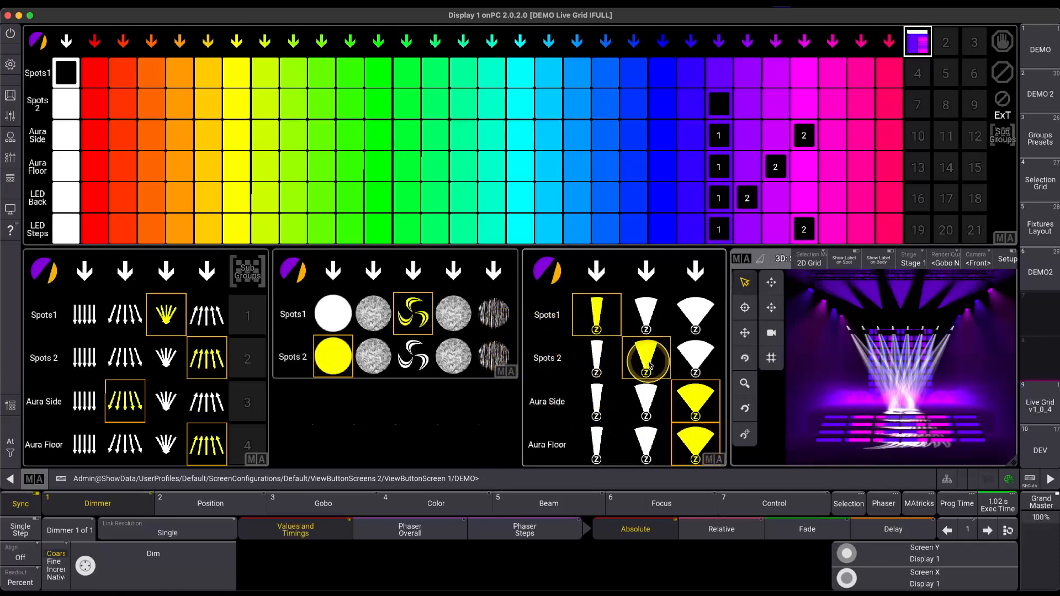
click(645, 400)
click(646, 444)
click(697, 358)
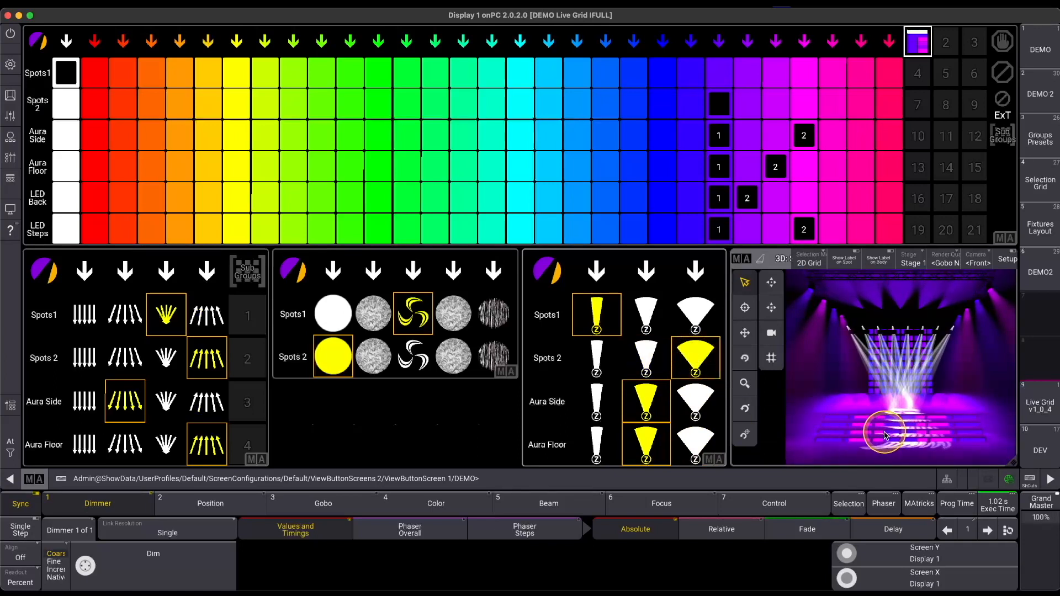
Put grid changes on hold, queue magenta as color 1 and violet as color 2 for LED Steps, and release the hold
click(1003, 41)
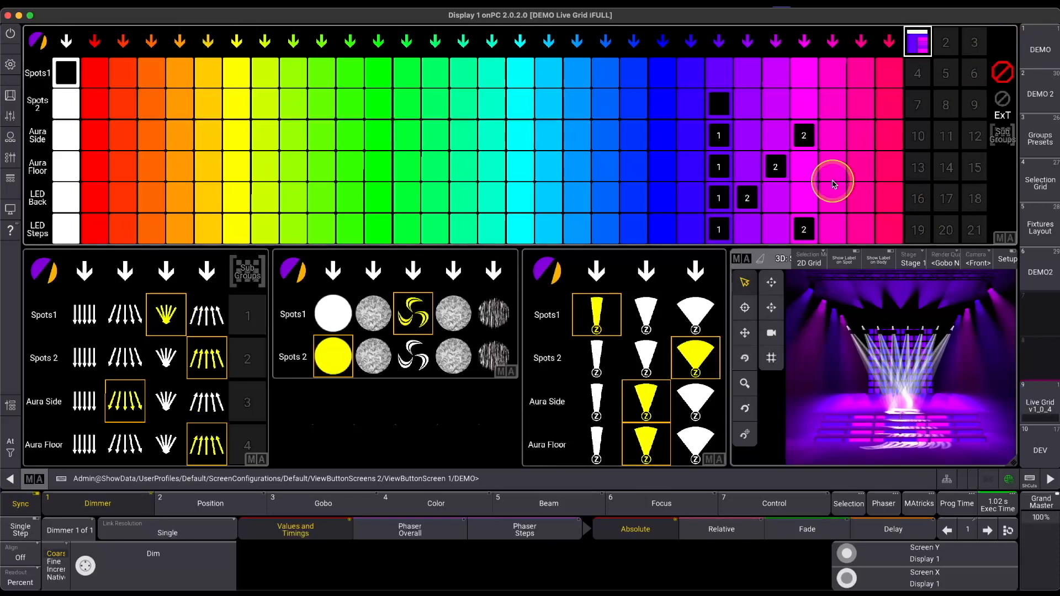
click(804, 231)
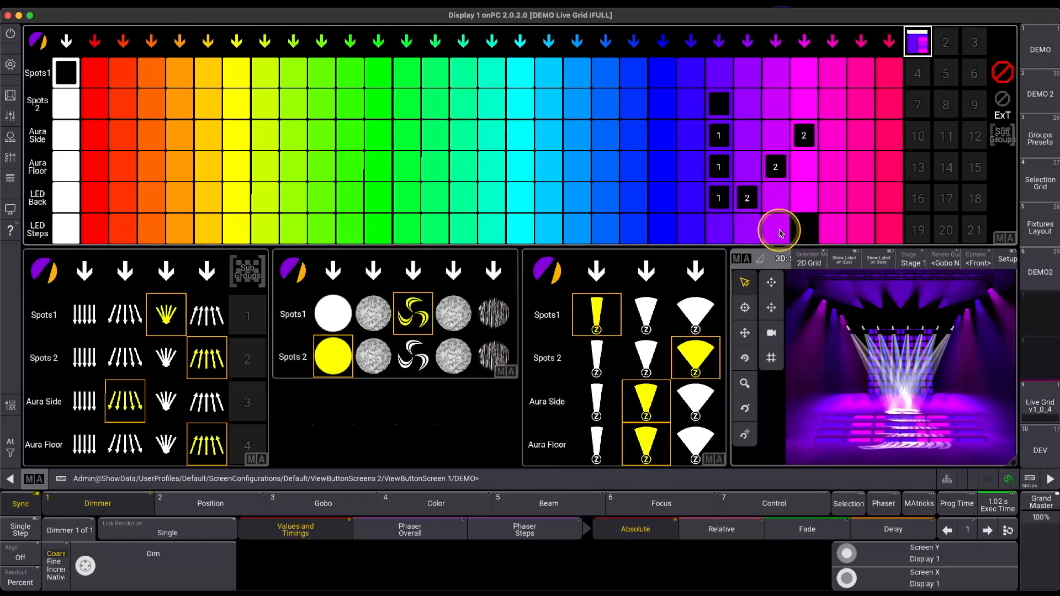
click(720, 228)
click(989, 55)
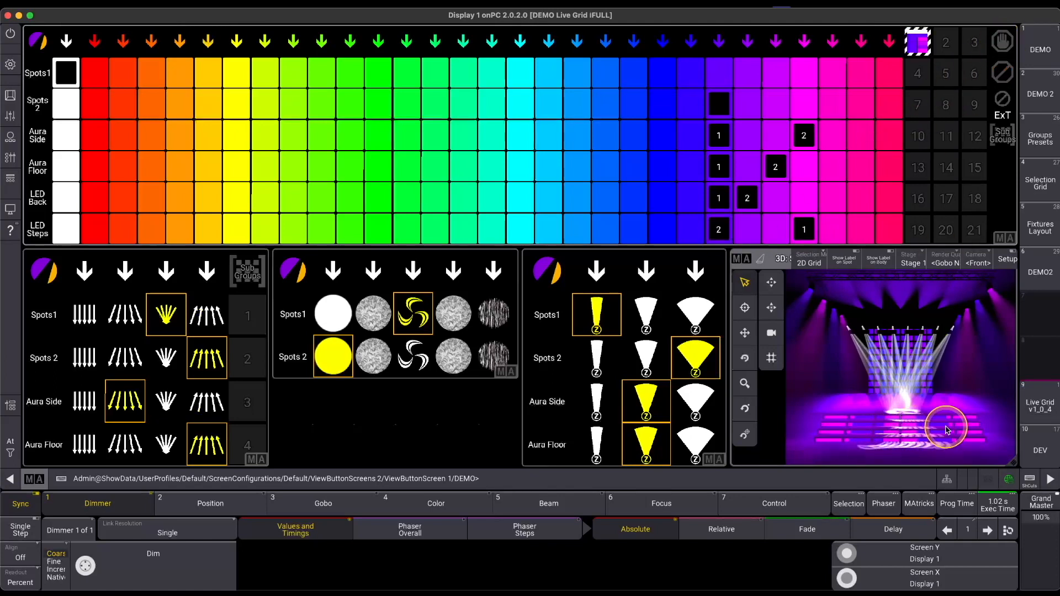
Put grid changes on hold, queue the second position preset for Spots1, and release the hold
click(1002, 43)
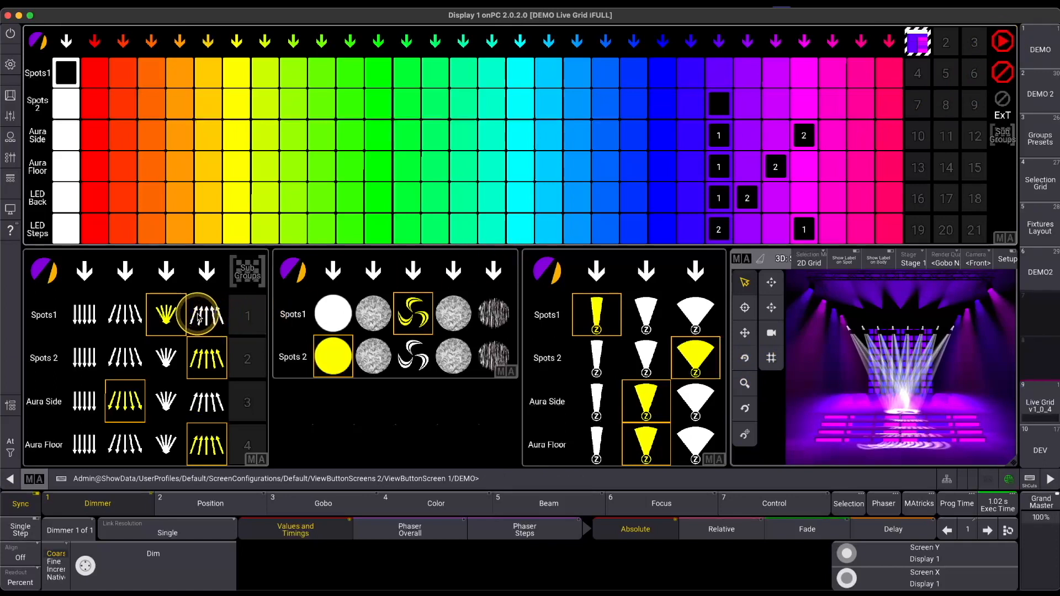
click(125, 318)
click(1000, 43)
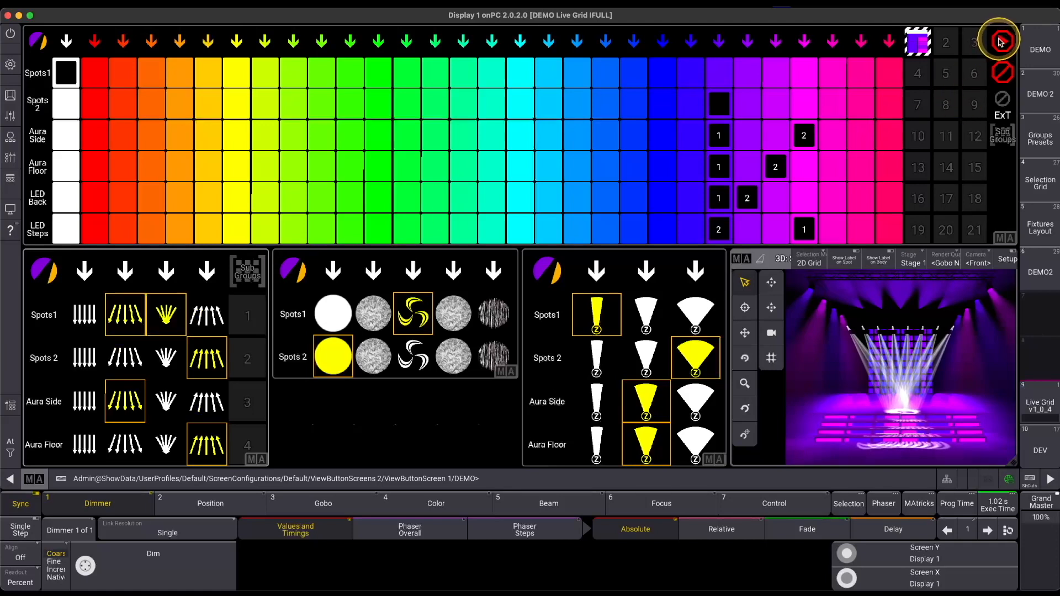